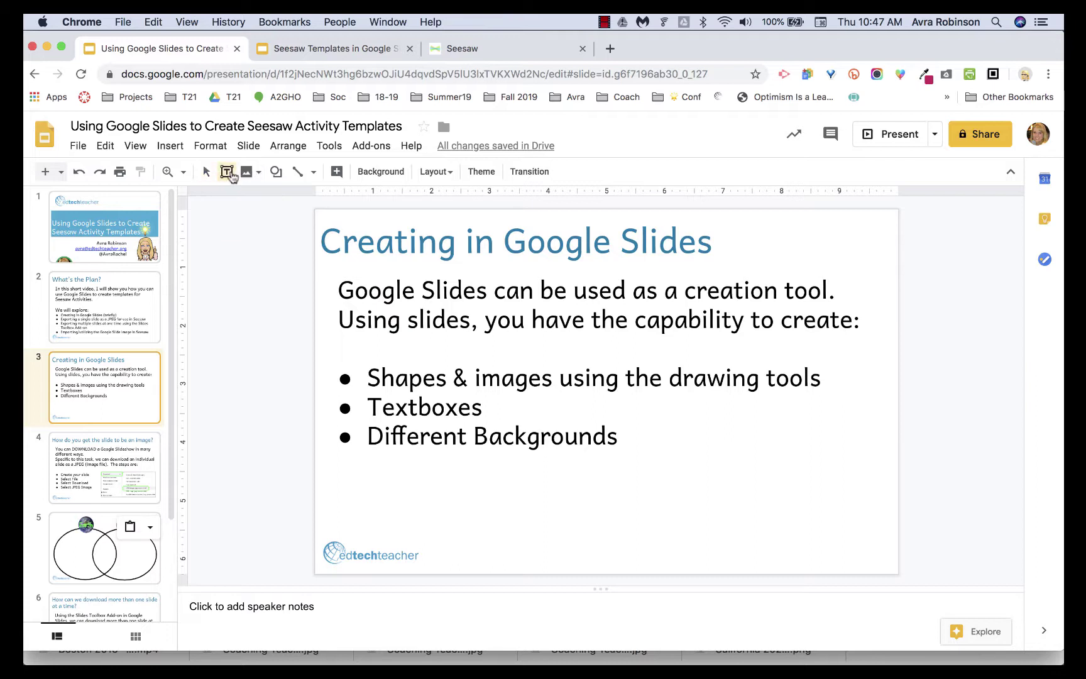
Draw a trial text box below the bullet list, then discard it.
left_click(226, 172)
left_click_drag(562, 471, 762, 523)
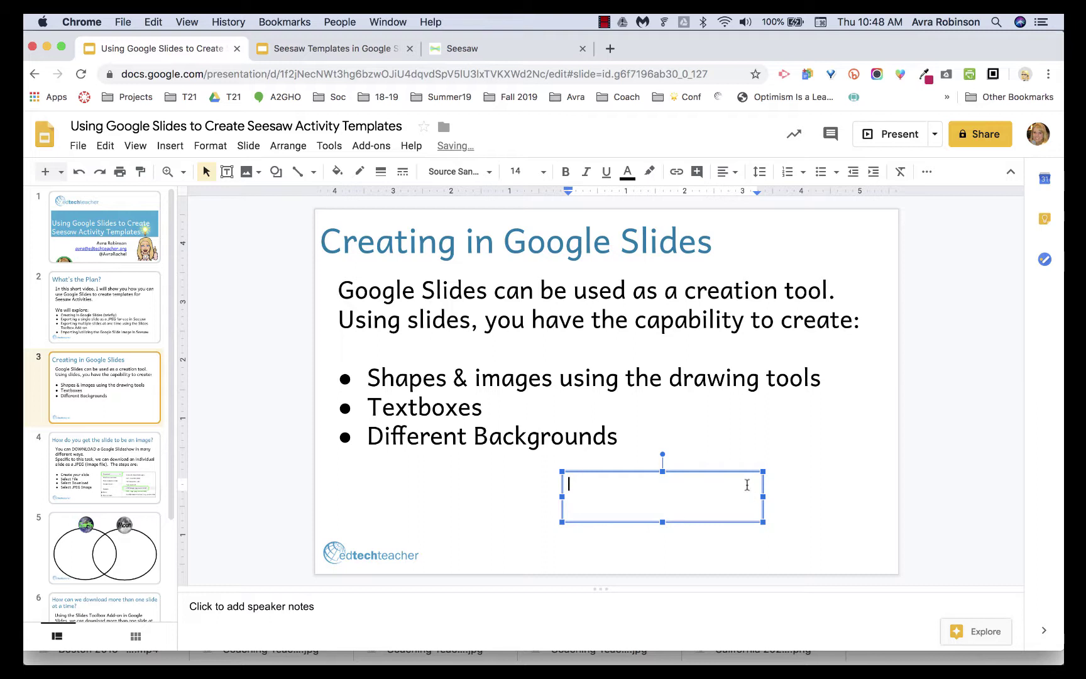
key("Escape")
key("Escape")
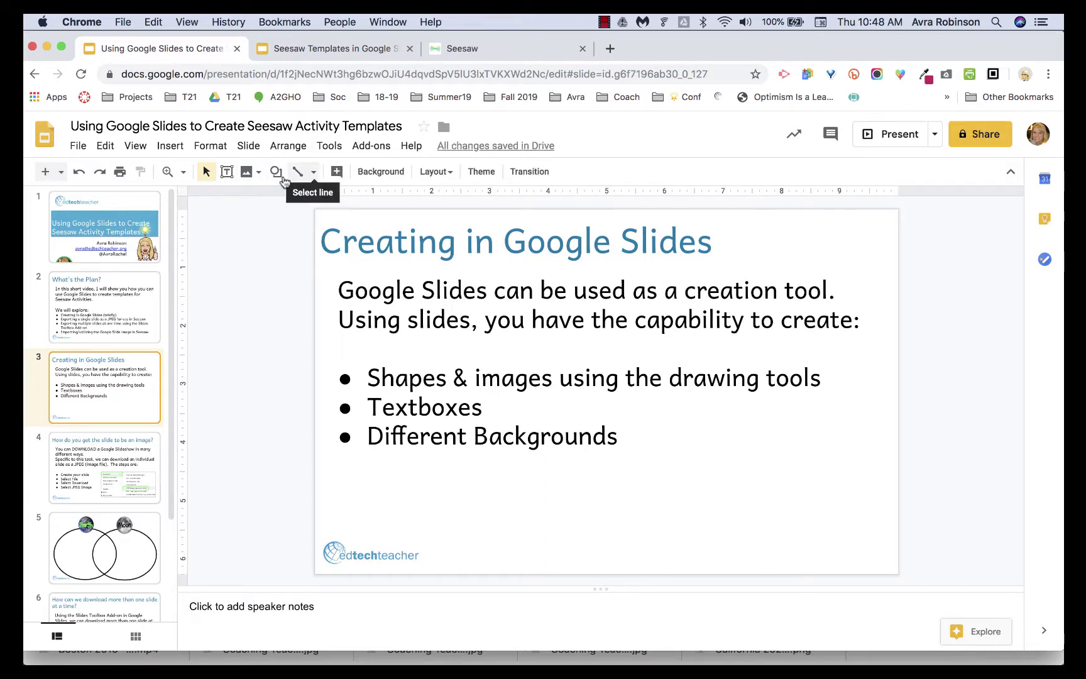
Browse the line and shape menus without adding anything.
left_click(313, 173)
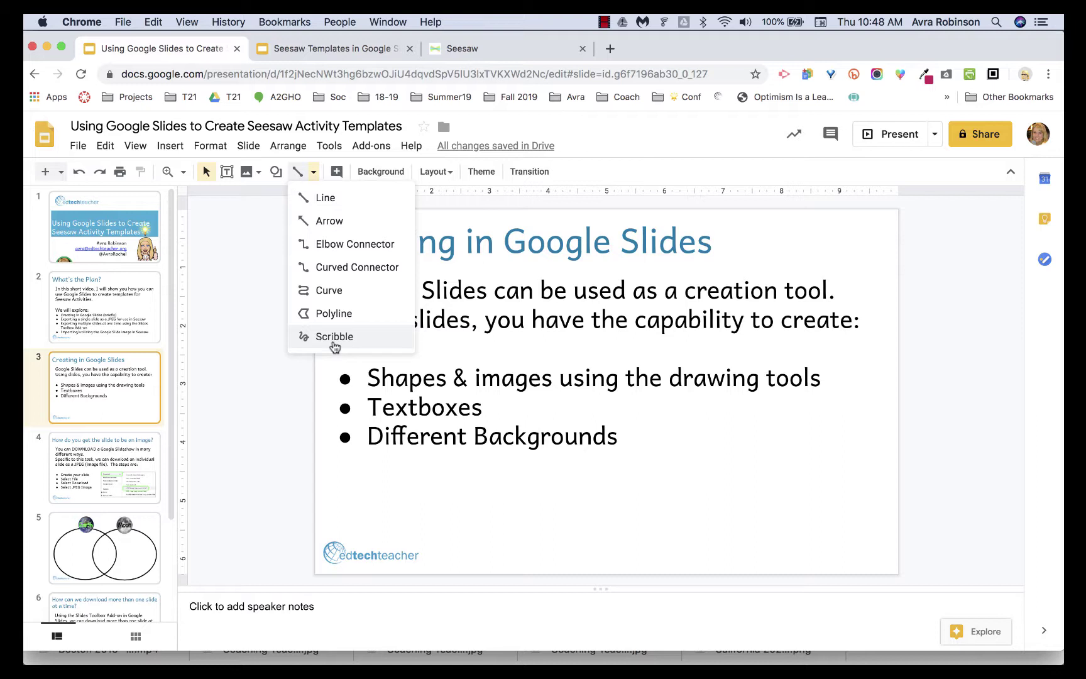
left_click(275, 173)
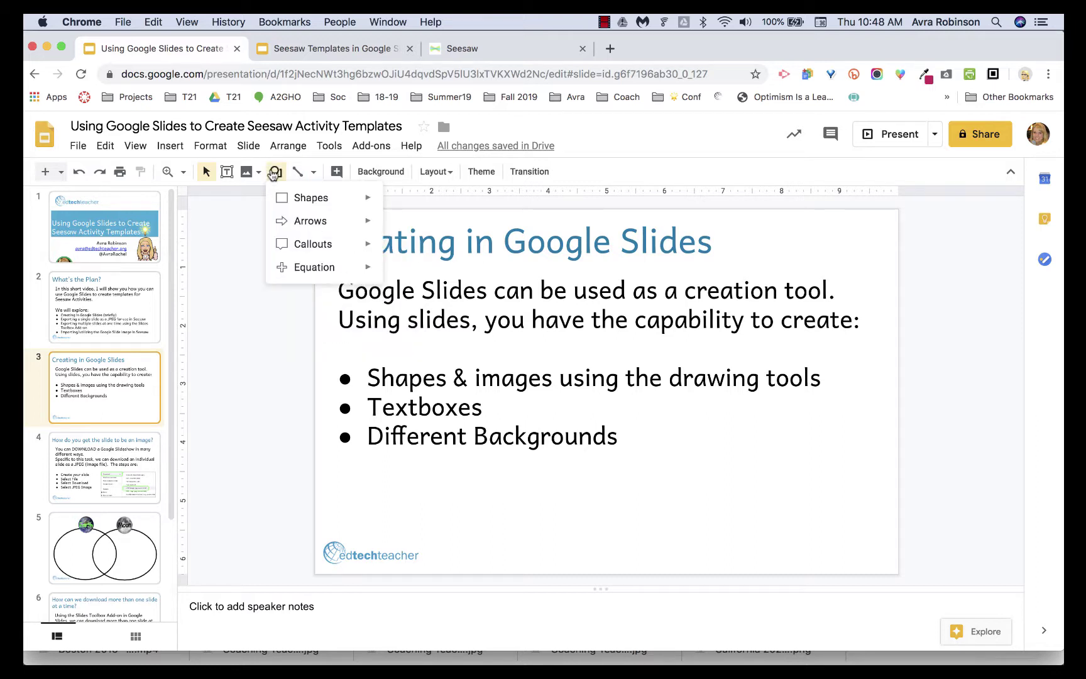
mouse_move(310, 271)
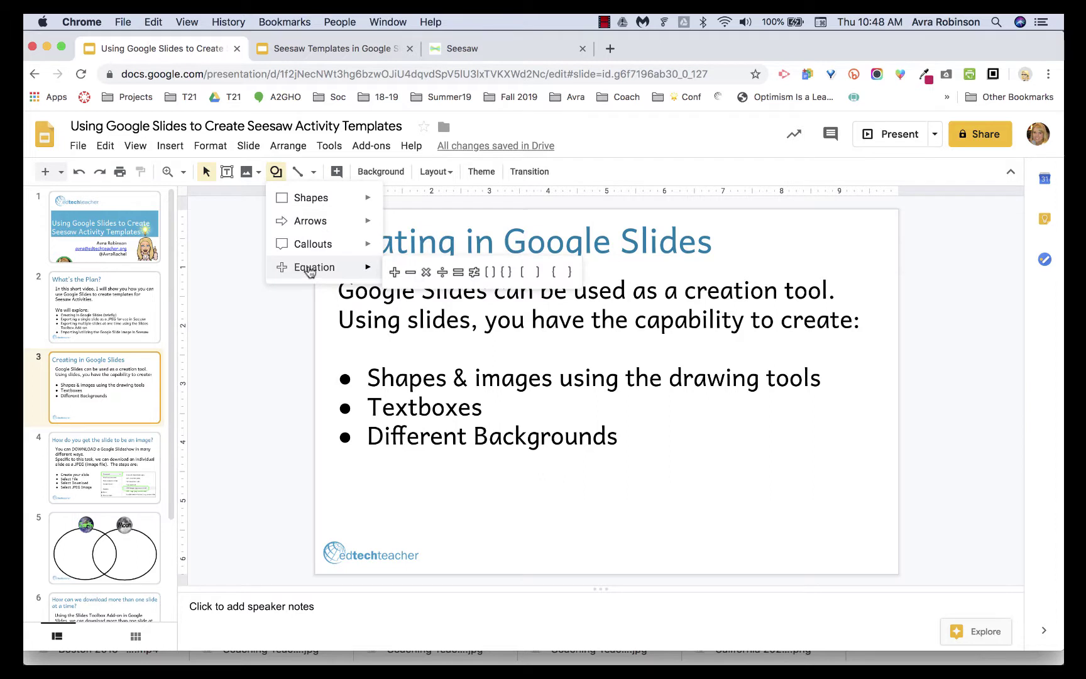
left_click(261, 285)
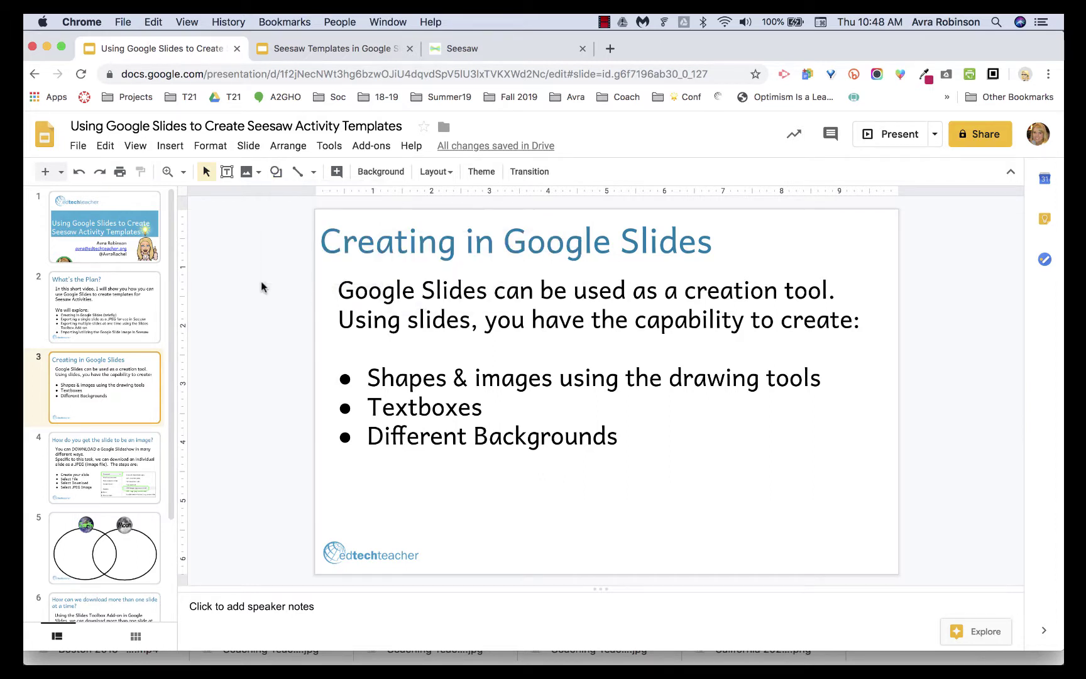
Preview the Earth/Moon Venn slide, then present slides 3 to 4 and return to editing.
left_click(106, 542)
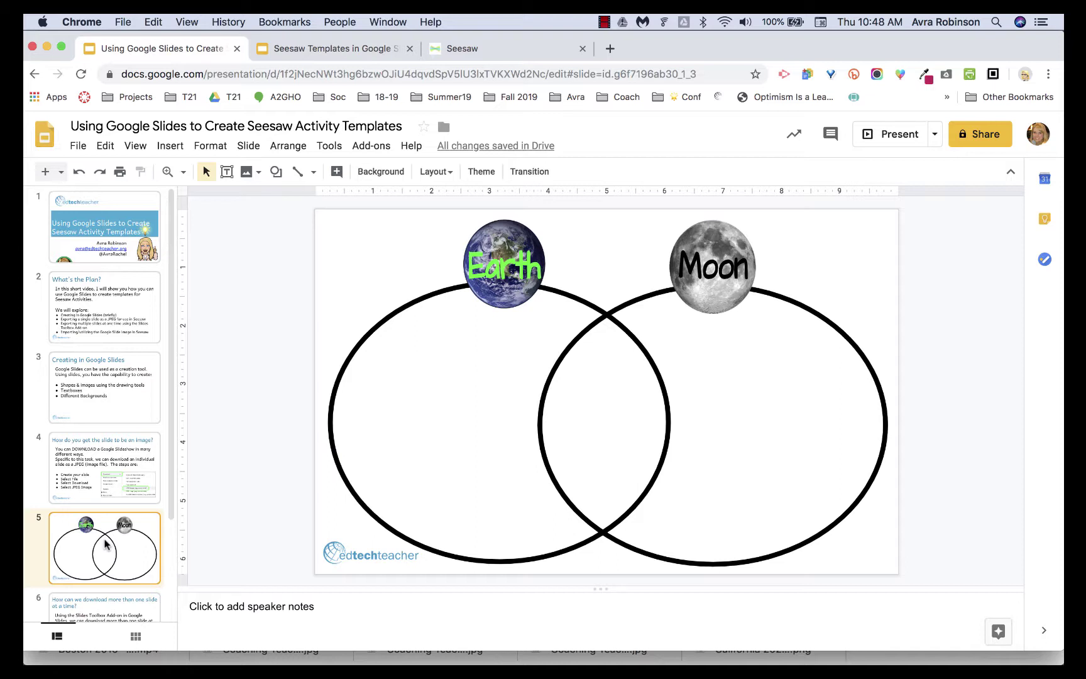
left_click(92, 378)
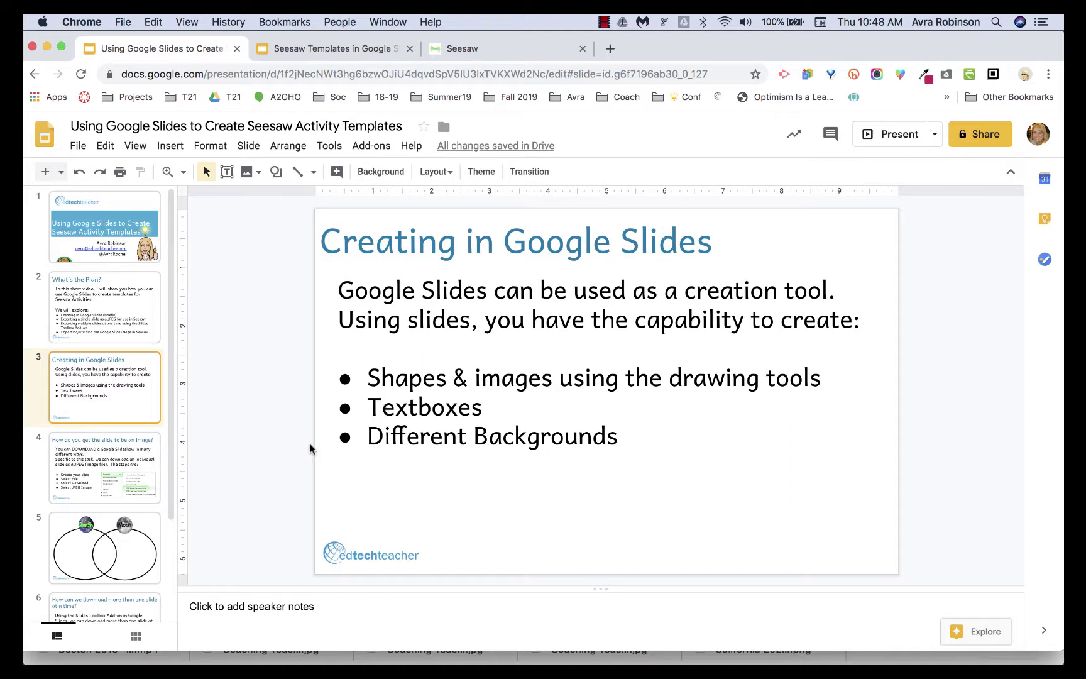
left_click(886, 140)
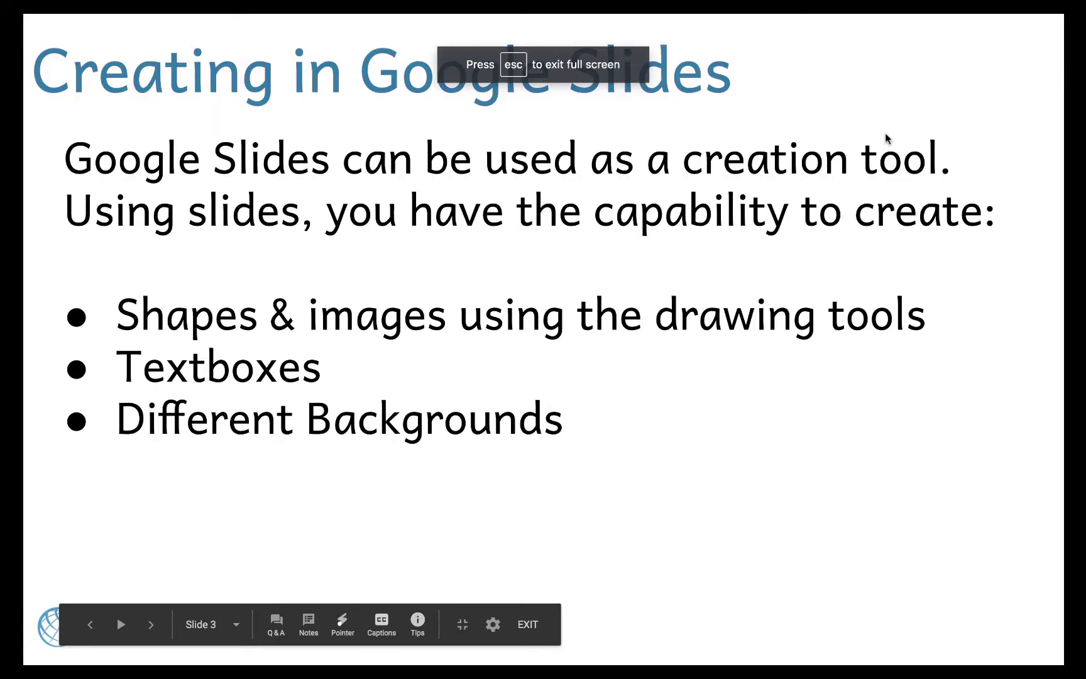
left_click(886, 139)
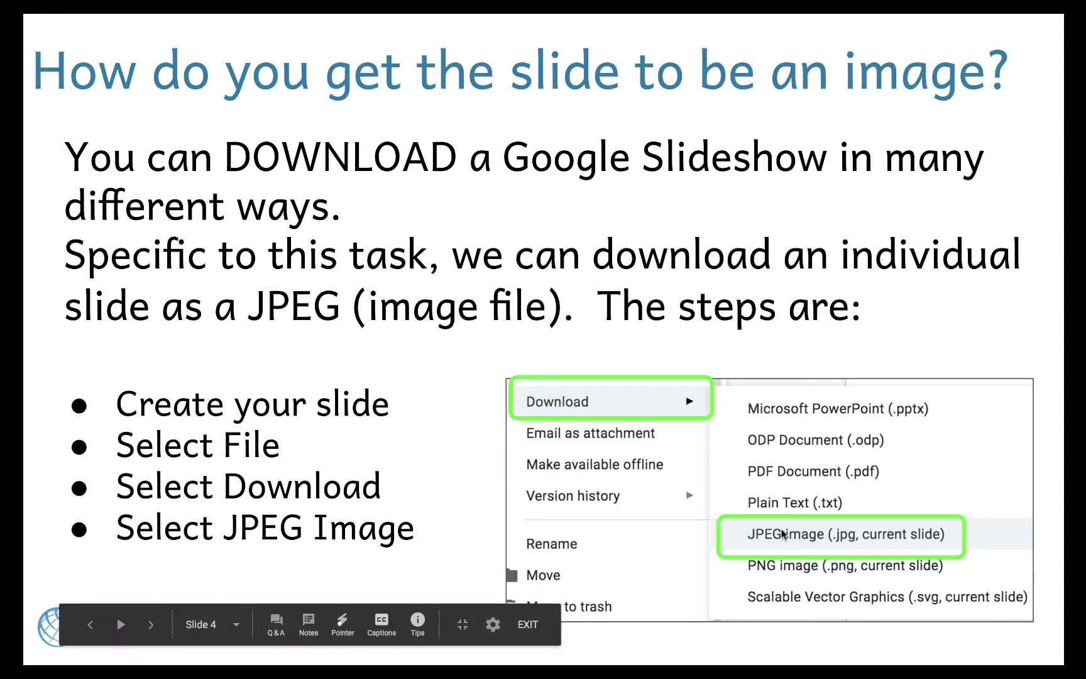
key("Escape")
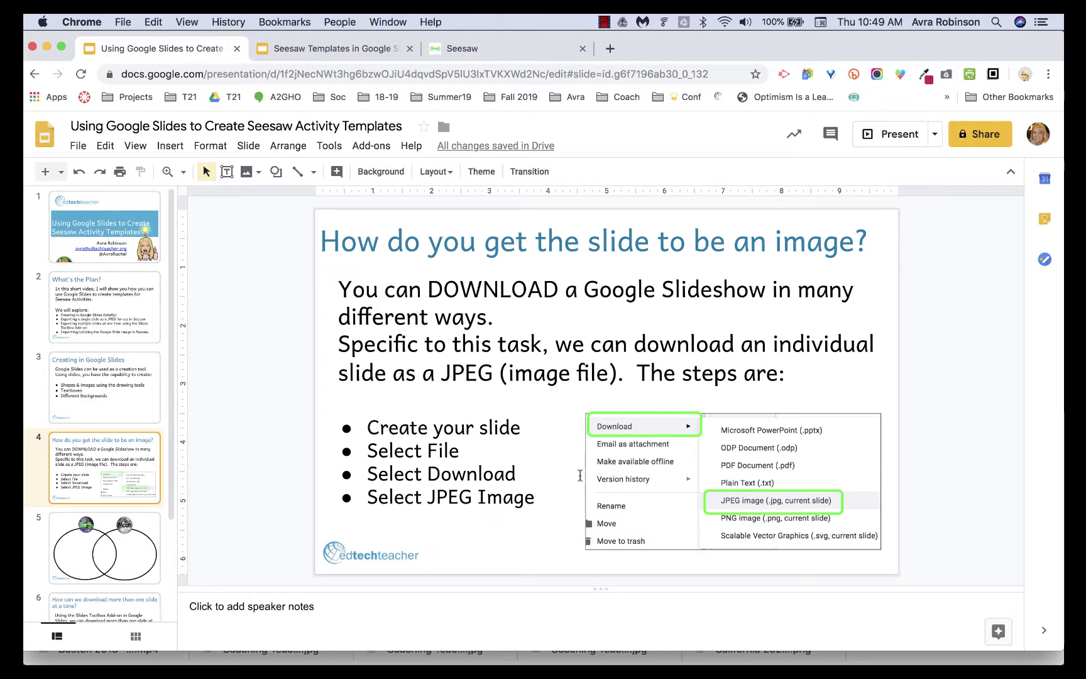
Download the Earth/Moon Venn slide as a JPEG image, then present the next slide.
left_click(120, 552)
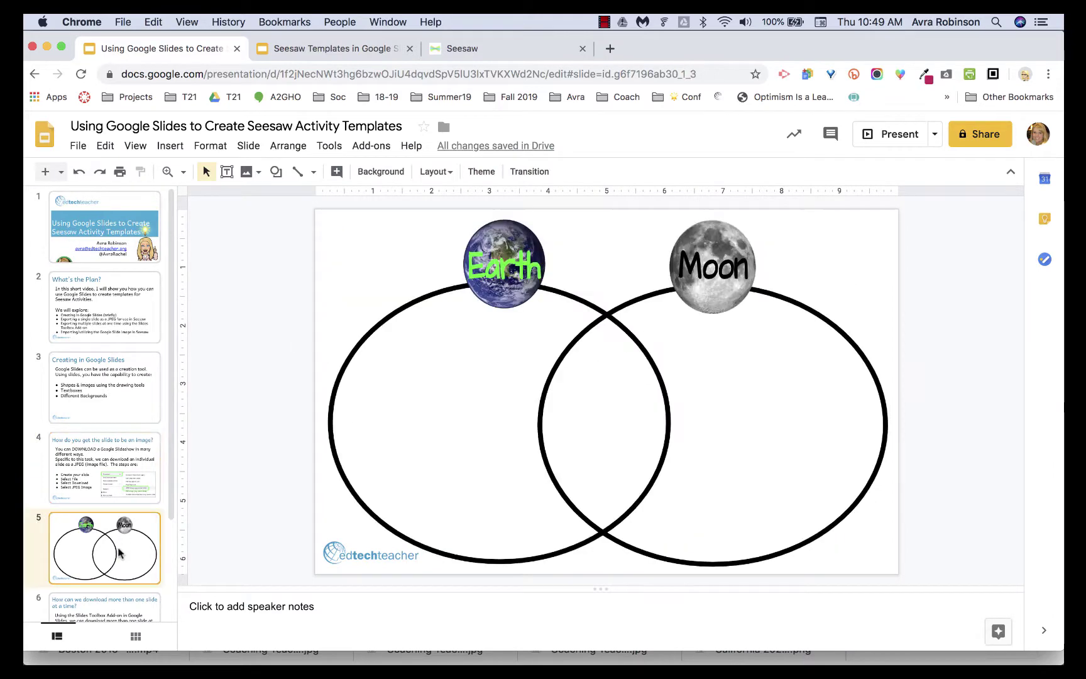
left_click(80, 150)
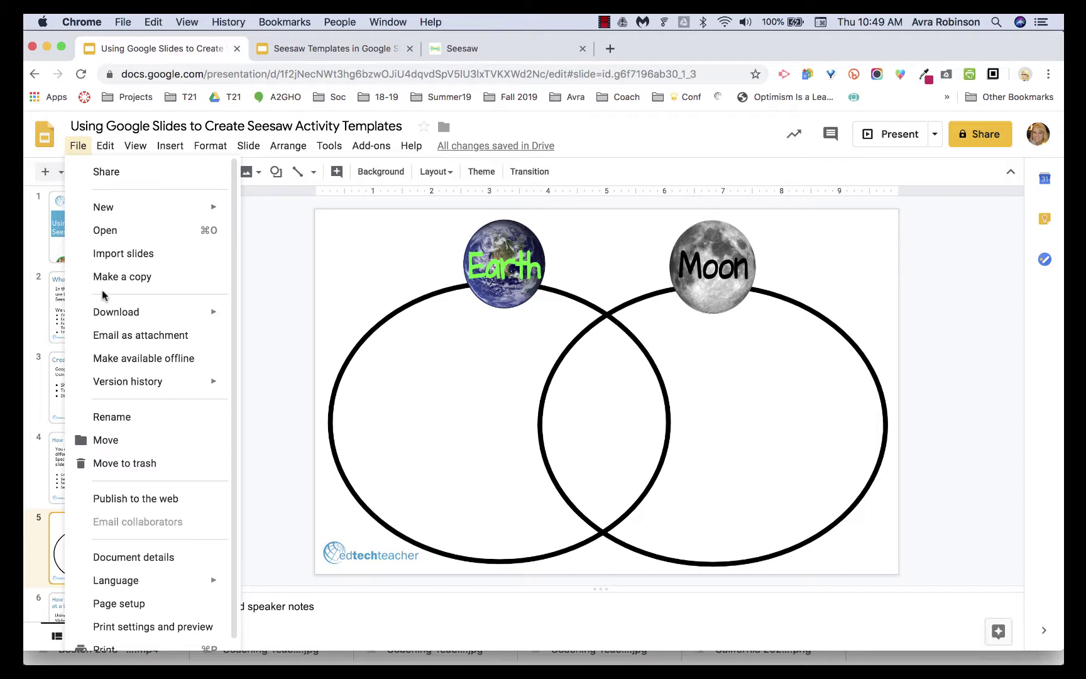
mouse_move(108, 322)
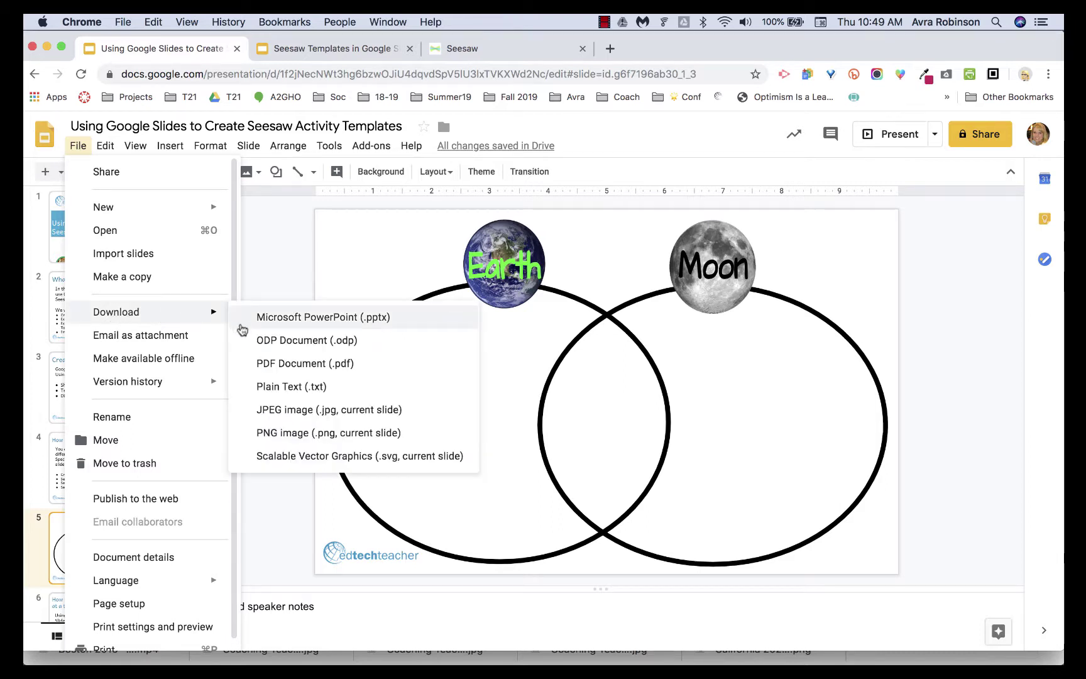
left_click(274, 410)
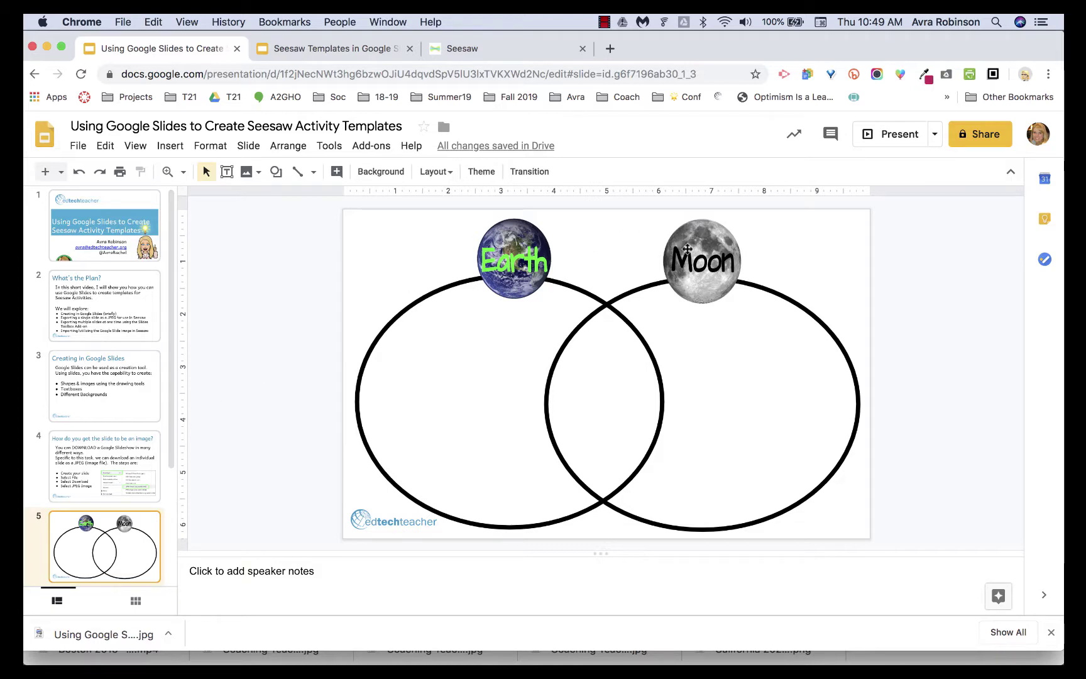
left_click(892, 138)
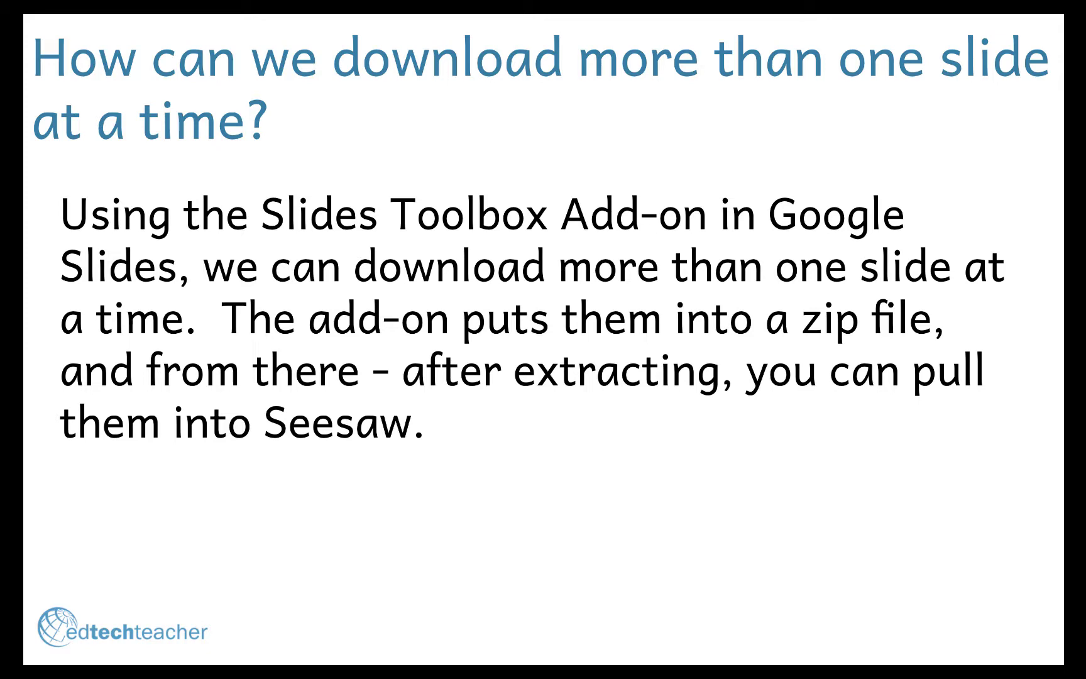
Exit the slideshow and move to the desktop with the blank Untitled presentation.
key("Escape")
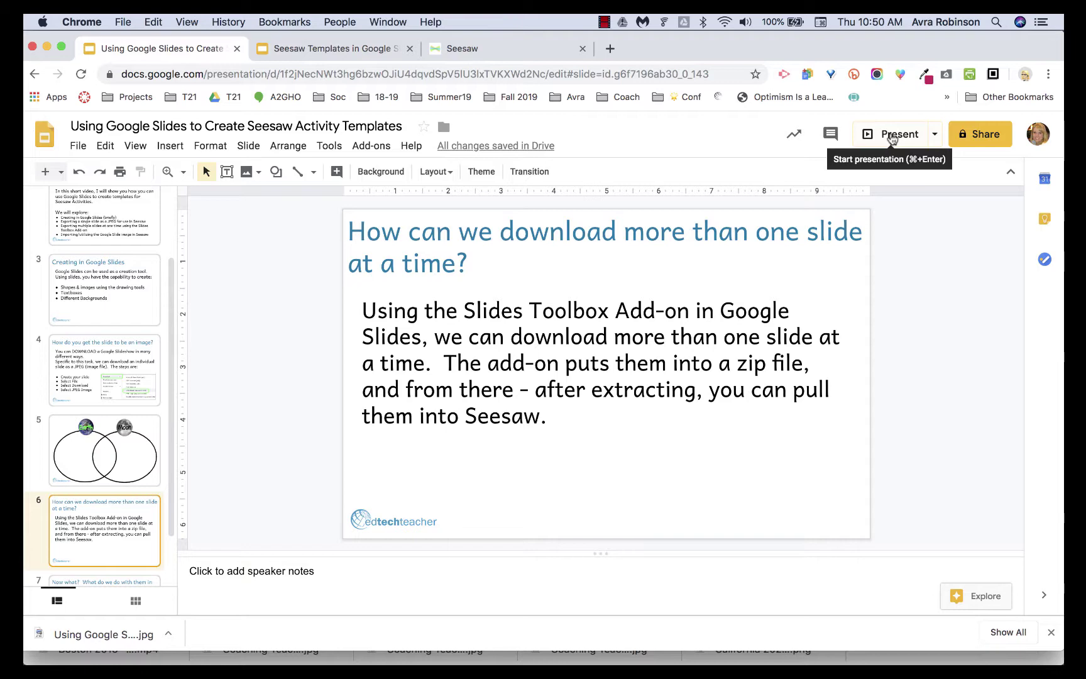
key("ctrl+Right")
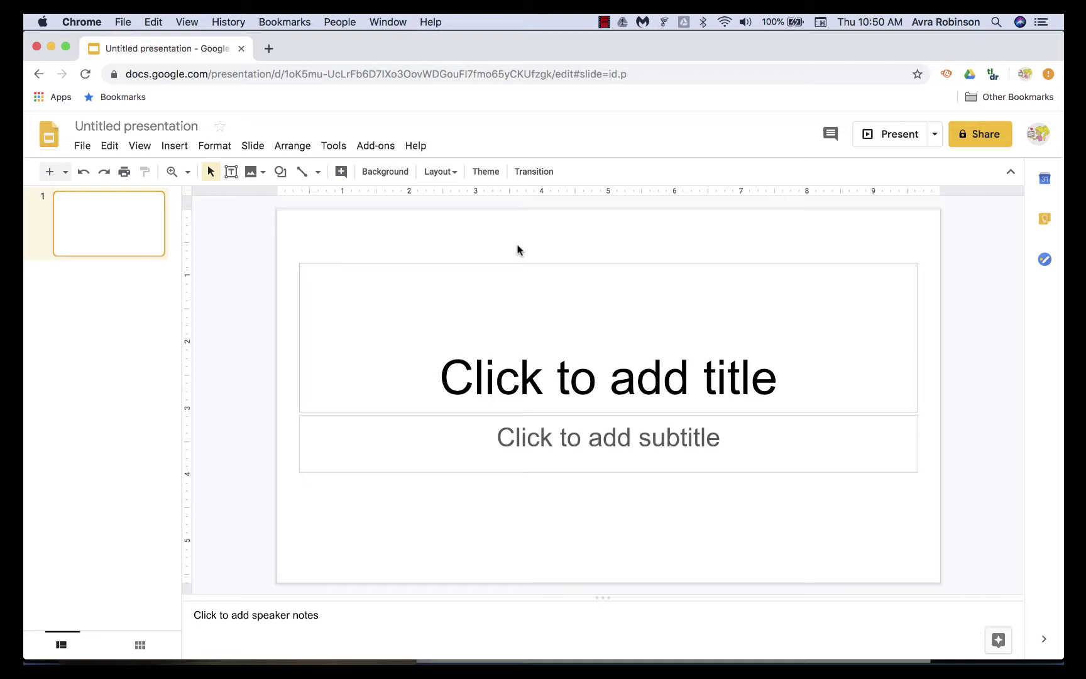
Find 'slides toolbox' in the add-on marketplace and open its details page.
left_click(378, 149)
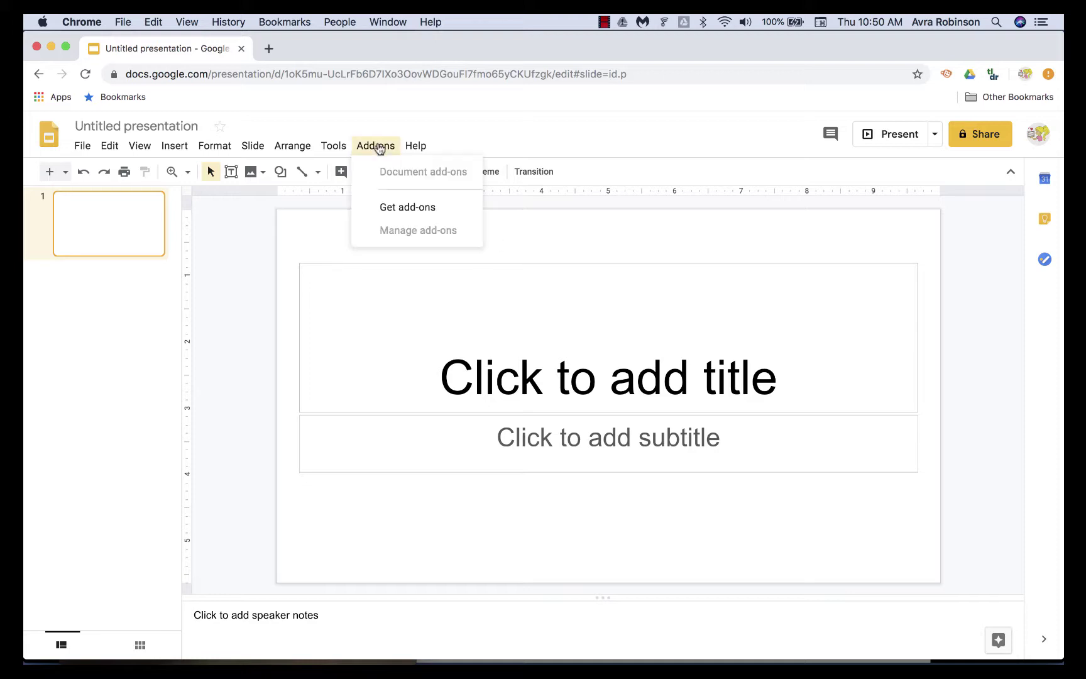
left_click(380, 209)
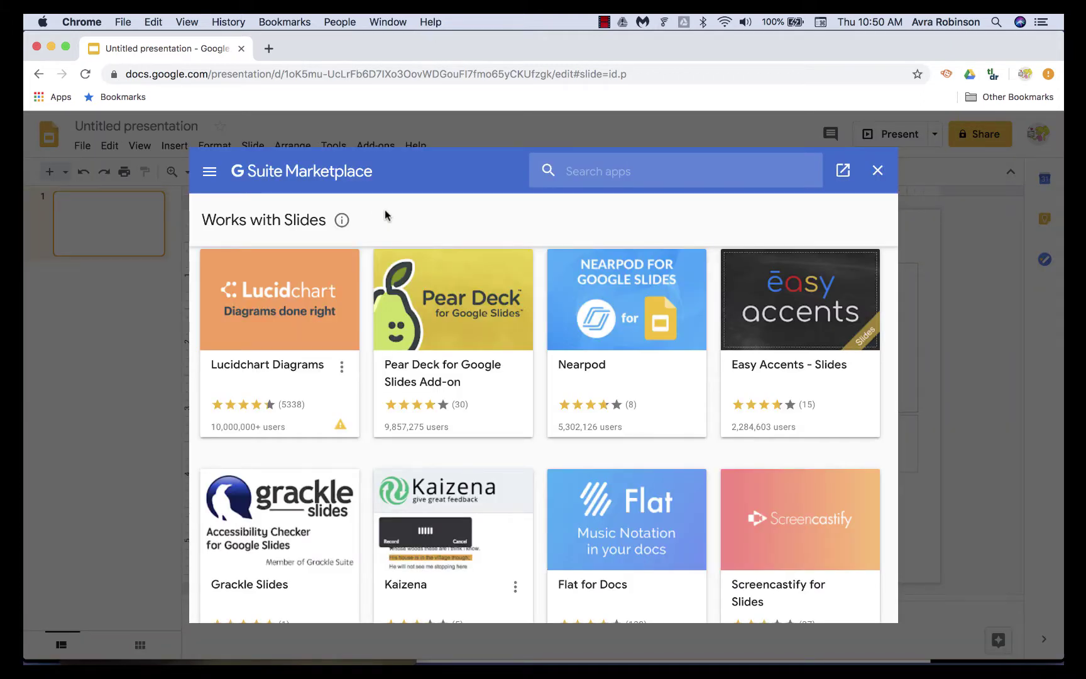
left_click(599, 168)
type("sli")
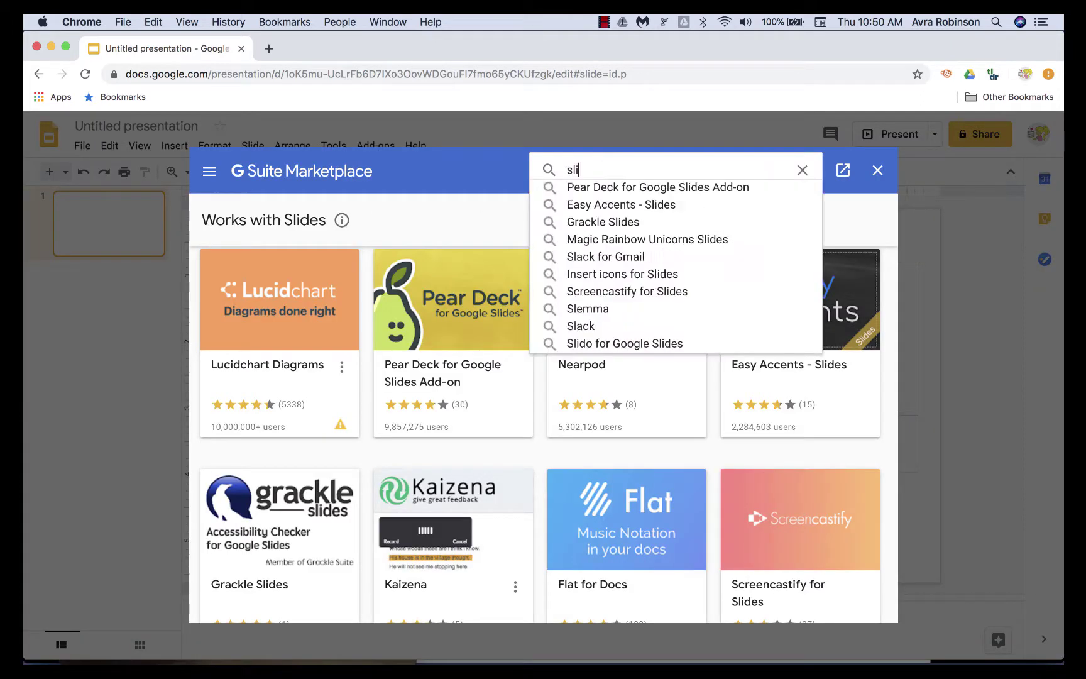
type("des toolbox")
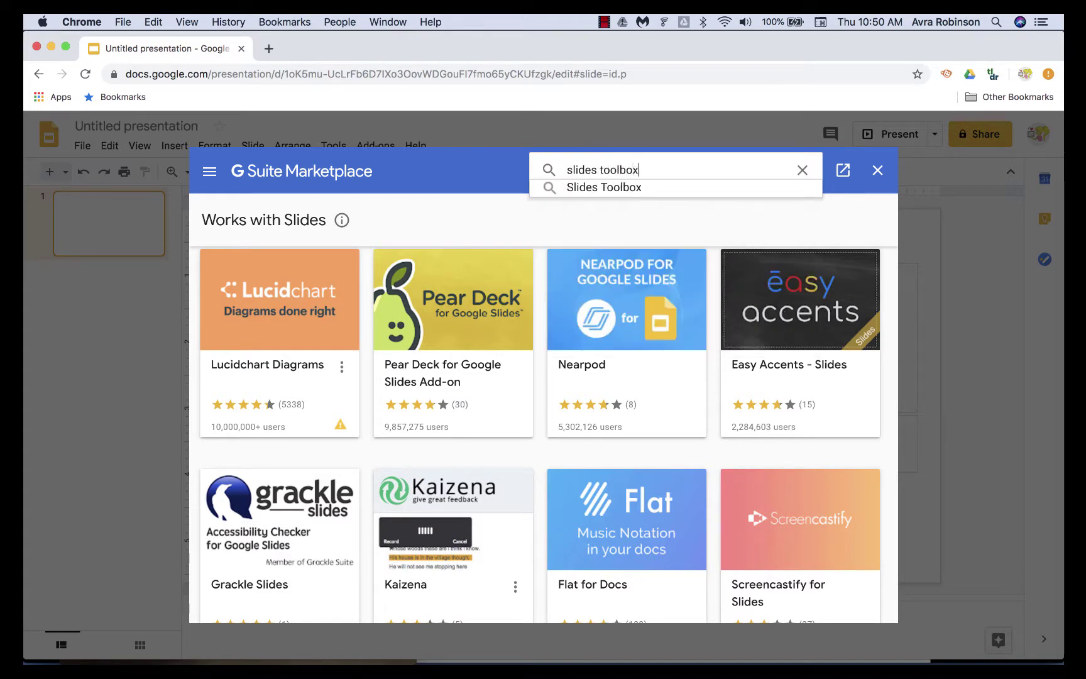
left_click(595, 190)
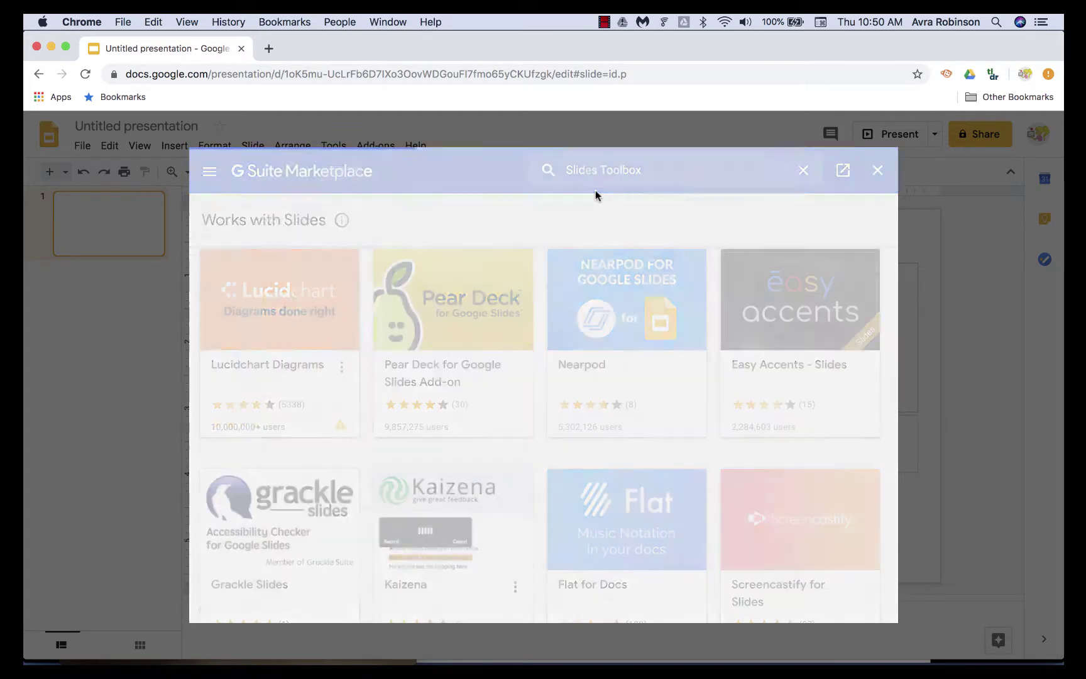
left_click(315, 331)
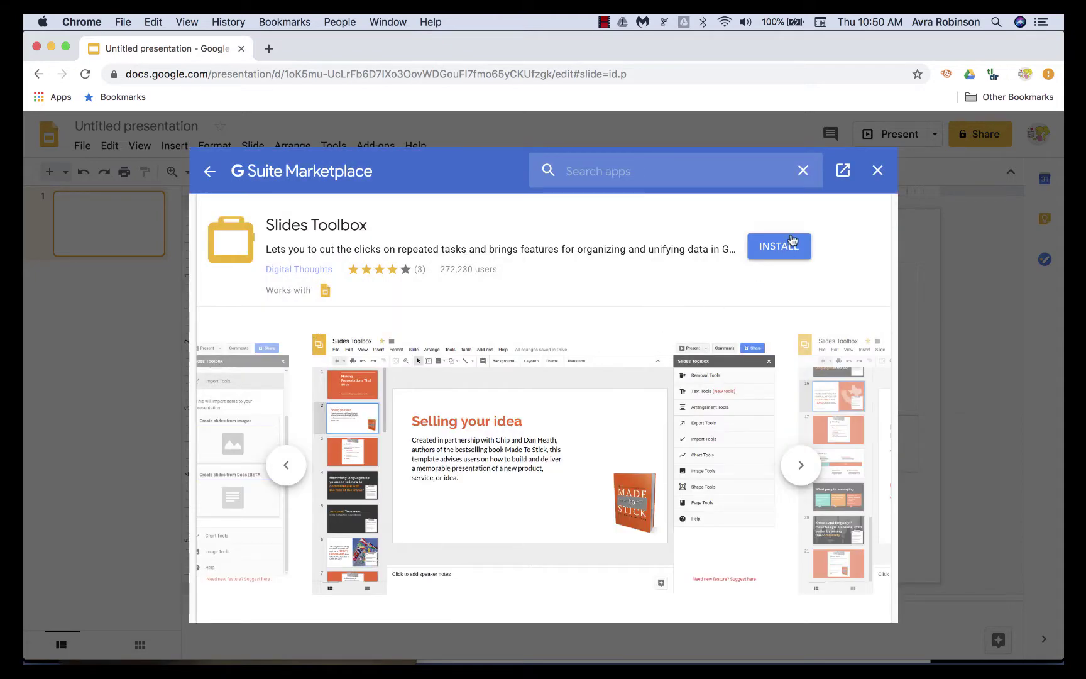
Install Slides Toolbox with the Google account and allow its access.
left_click(790, 240)
left_click(630, 477)
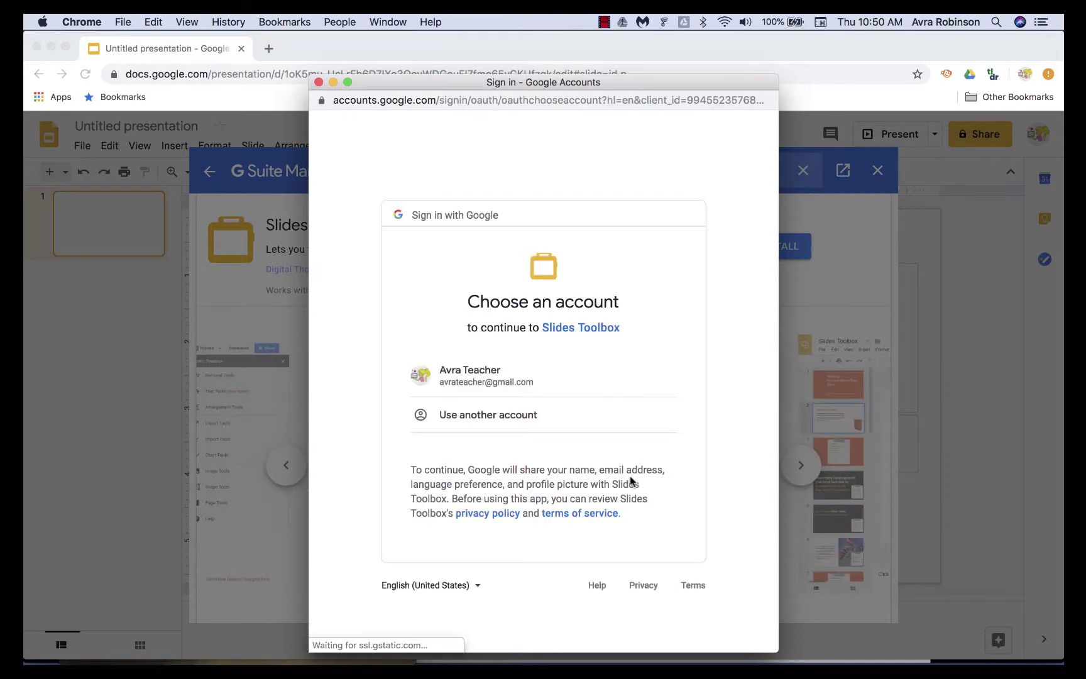
left_click(510, 377)
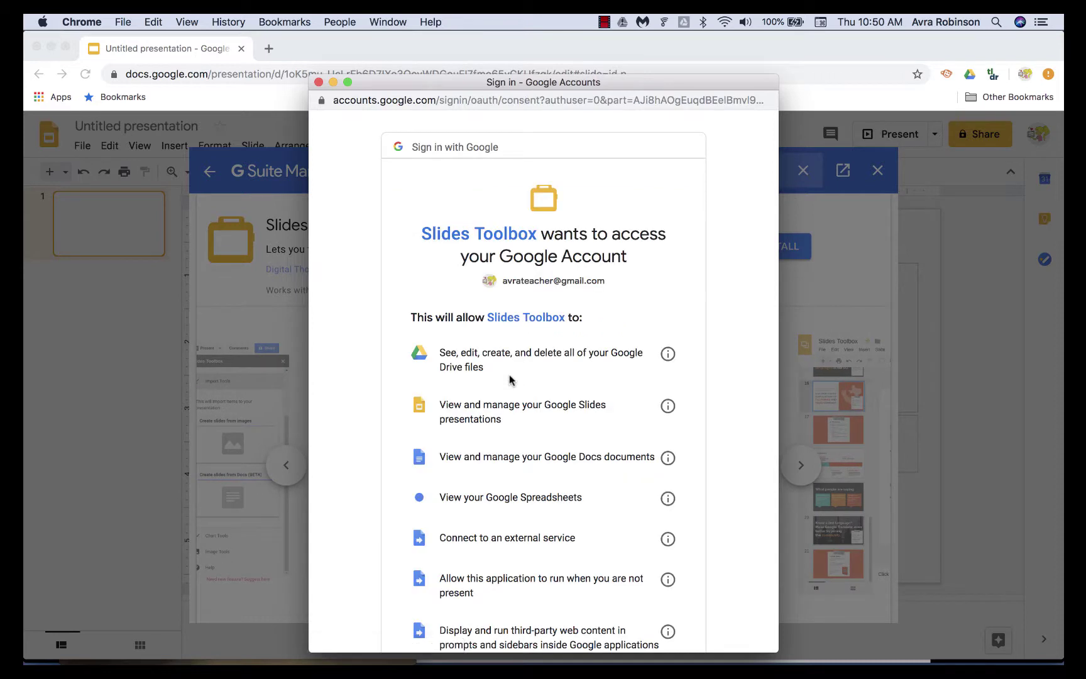
scroll(509, 375, "down", 5)
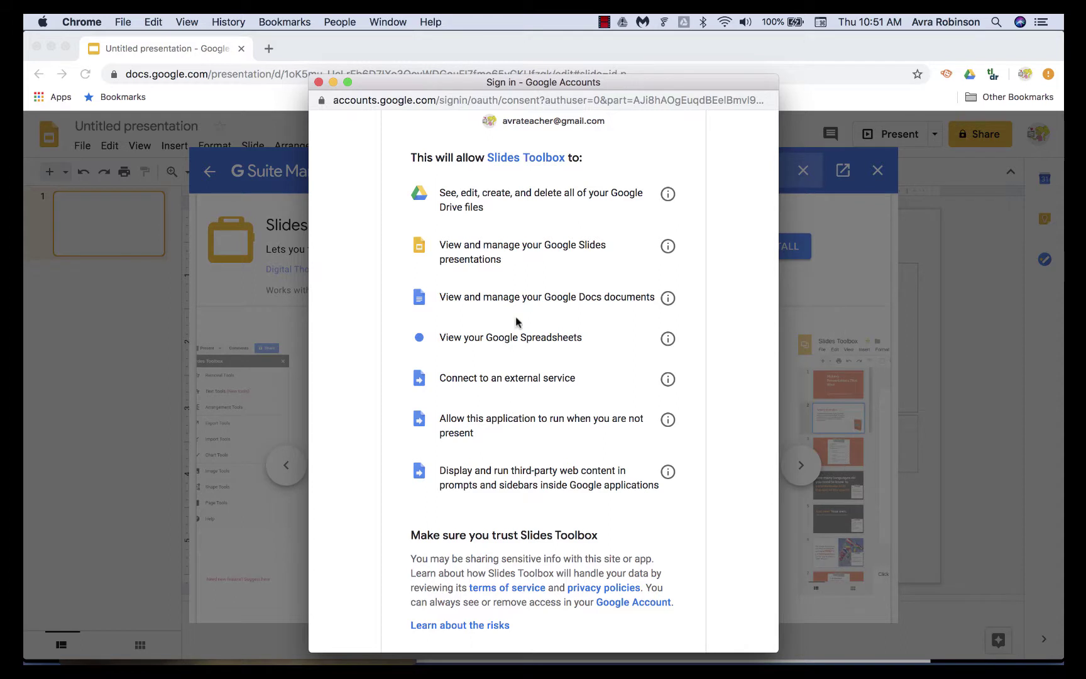
scroll(540, 494, "down", 4)
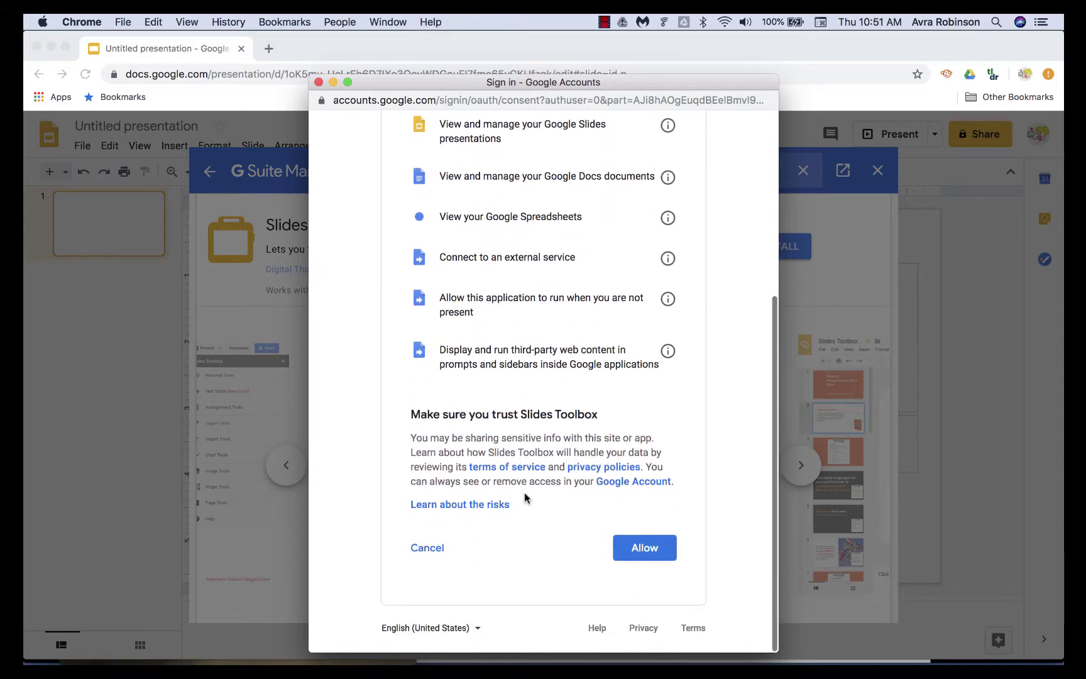
left_click(658, 550)
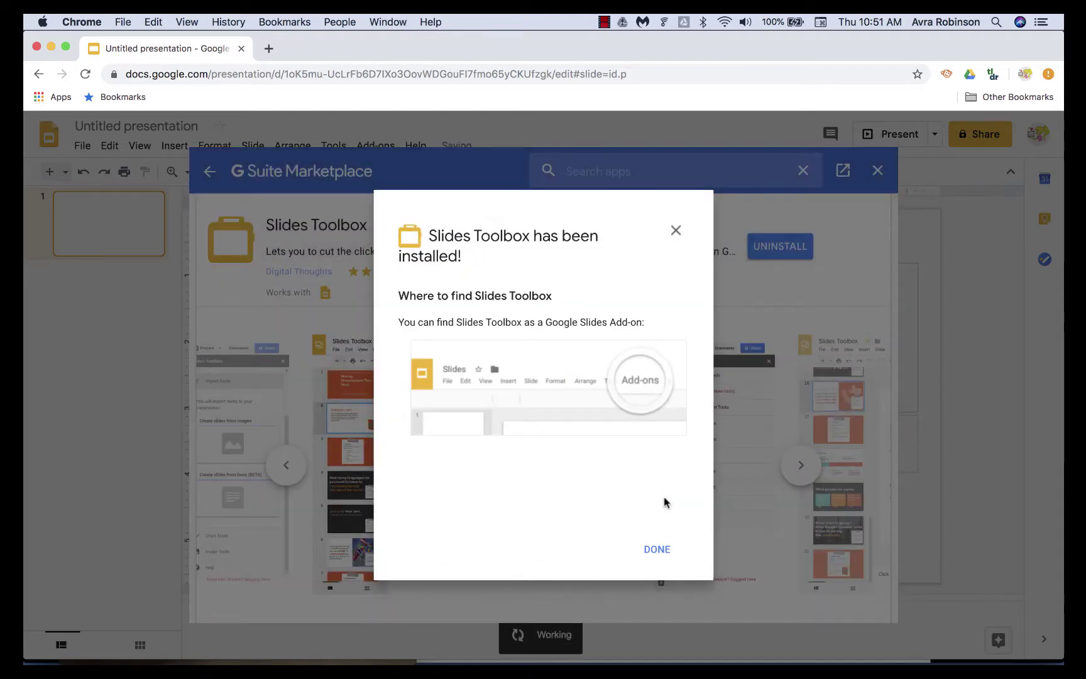
left_click(657, 549)
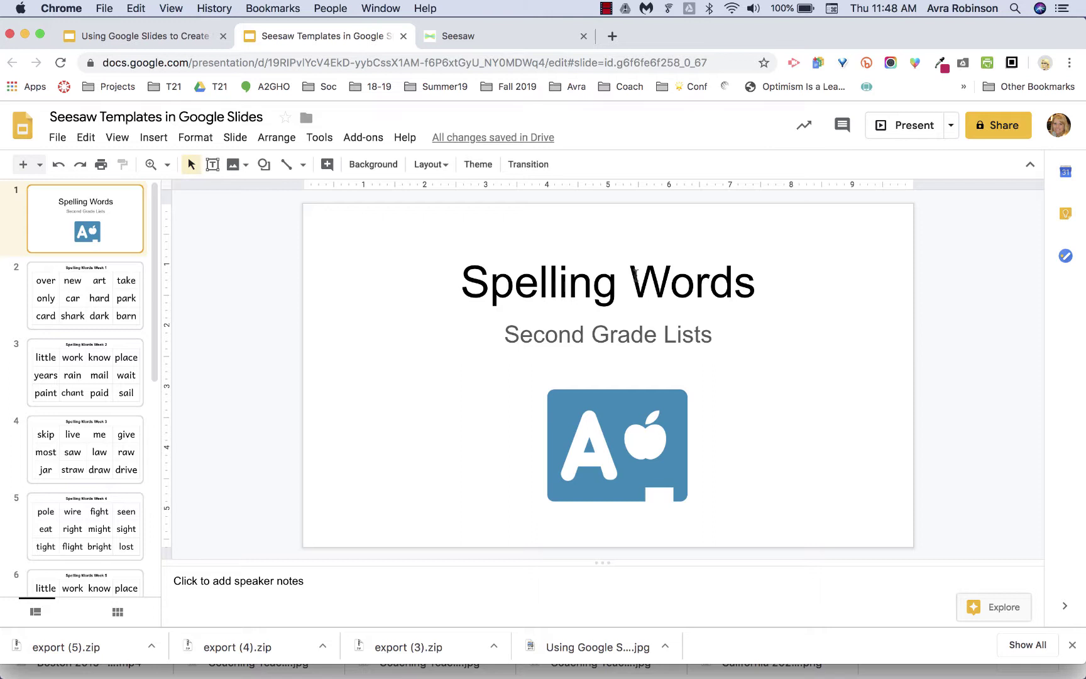
Preview the Week 2 spelling slide, then settle on the Spelling Words Week 1 slide.
left_click(115, 301)
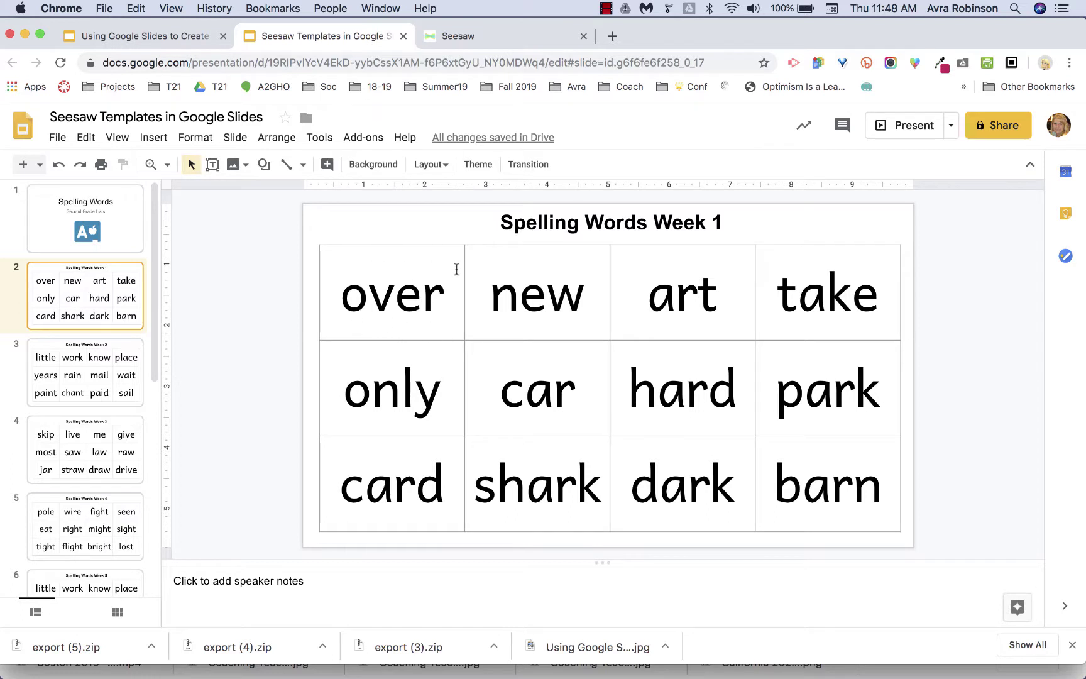
left_click(132, 370)
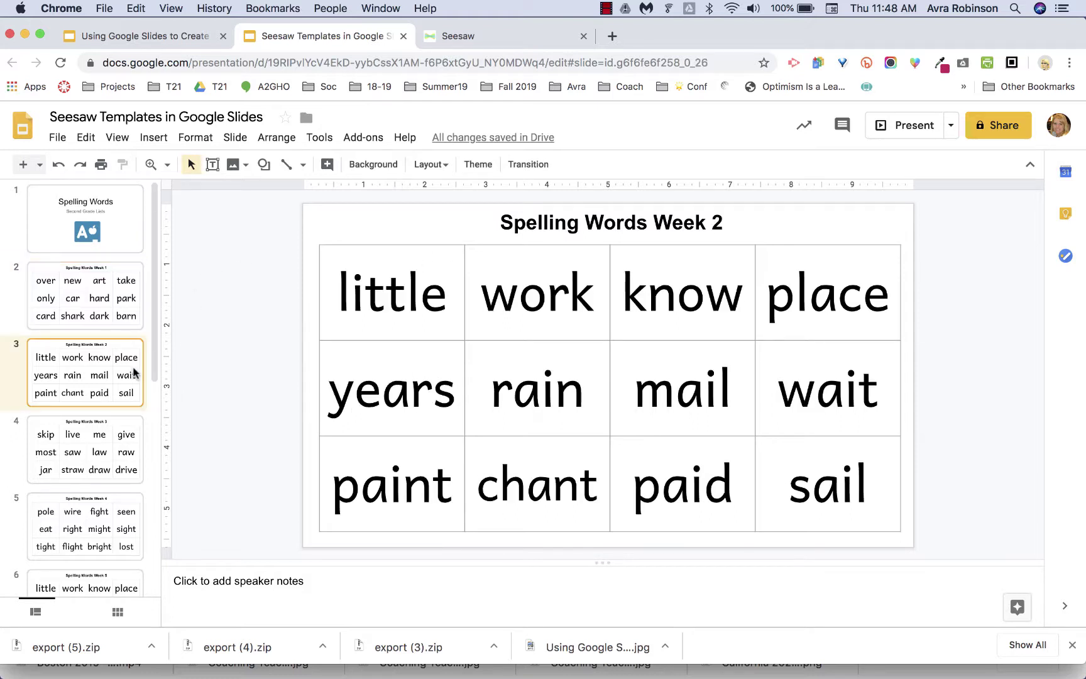
left_click(116, 312)
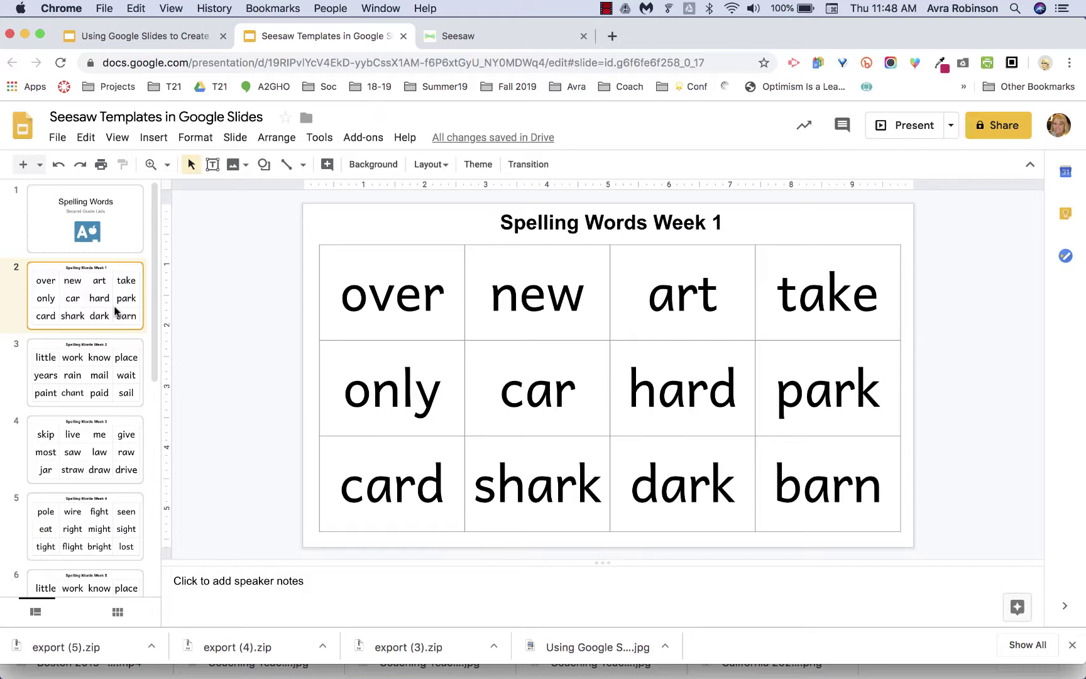
scroll(98, 394, "down", 10)
scroll(99, 394, "up", 10)
left_click(608, 9)
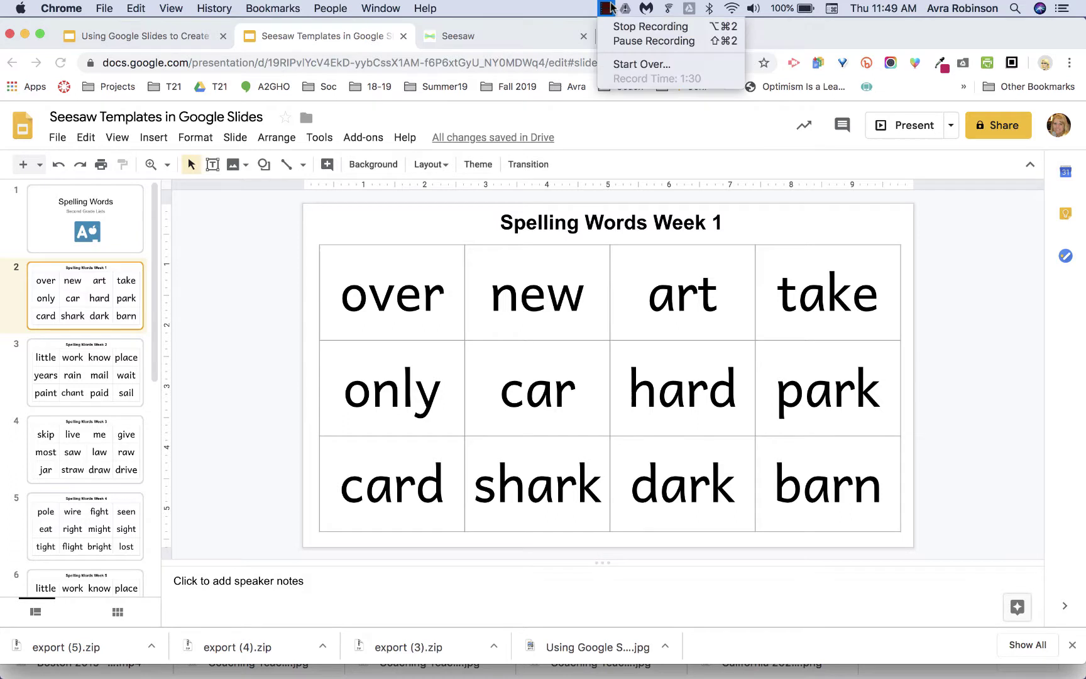
left_click(609, 8)
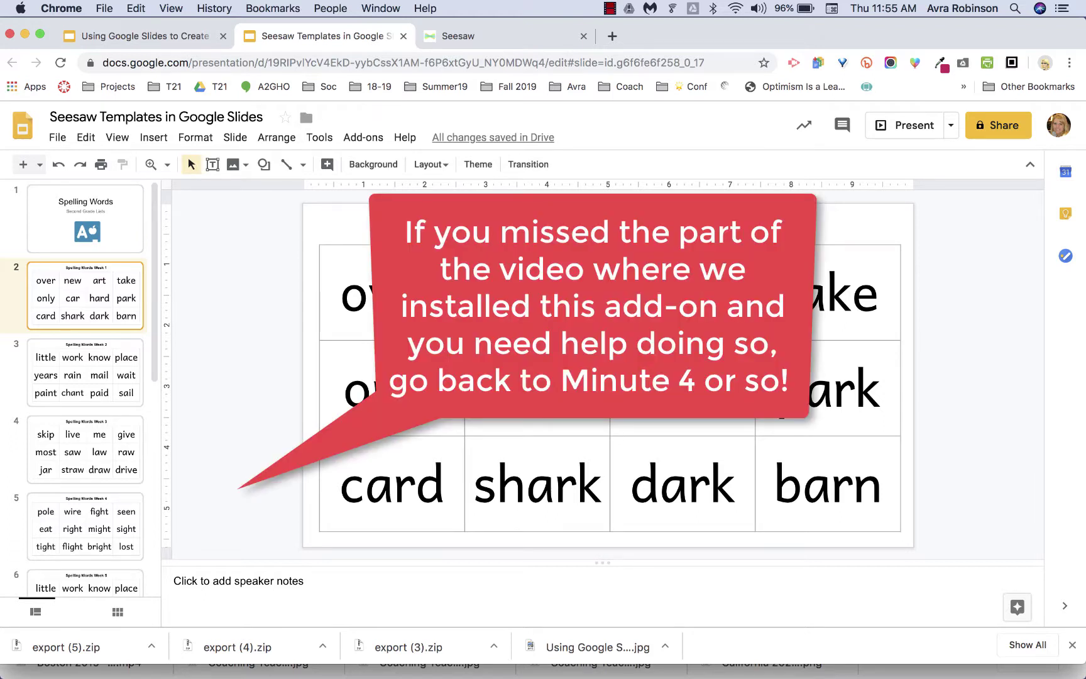
Launch Slides Toolbox from the installed add-ons list.
left_click(369, 139)
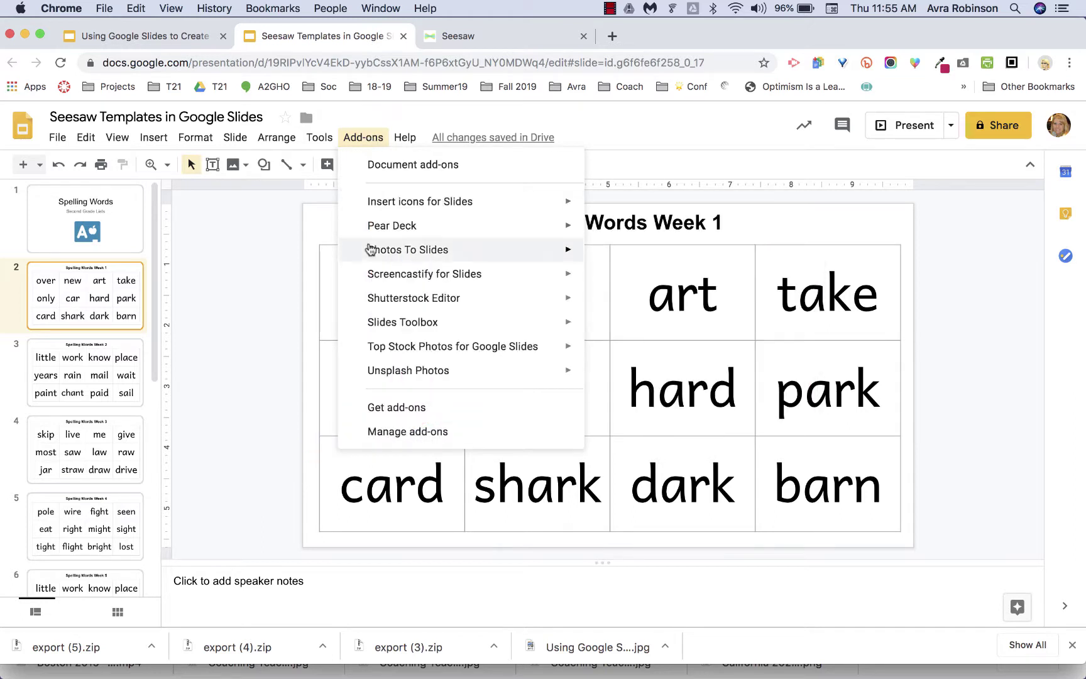
mouse_move(375, 329)
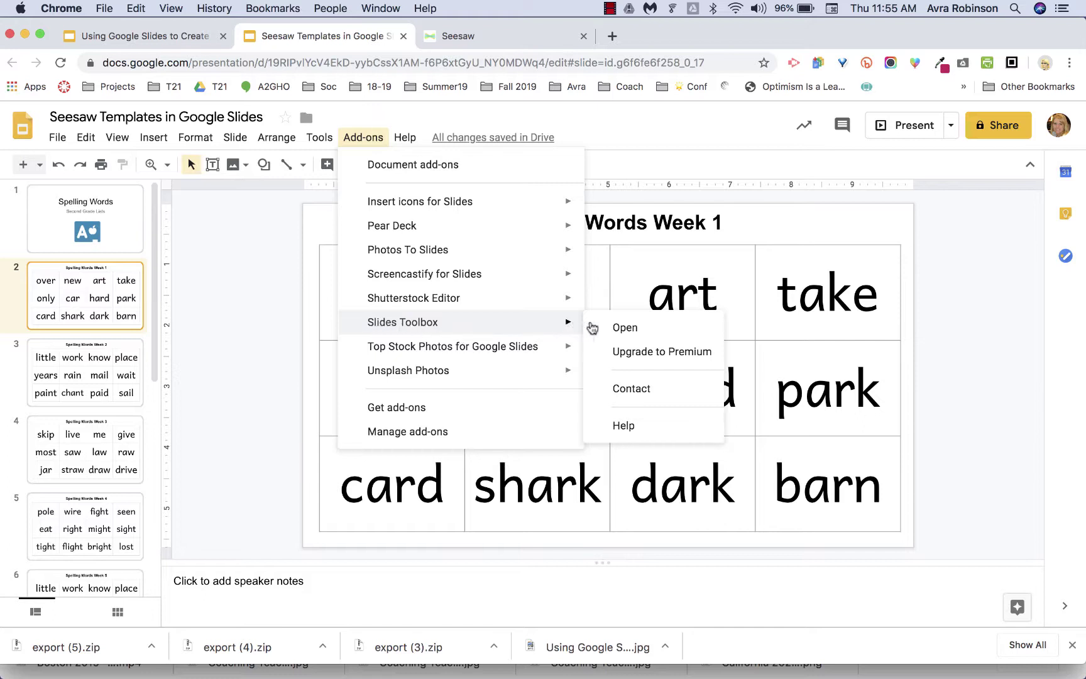
left_click(619, 328)
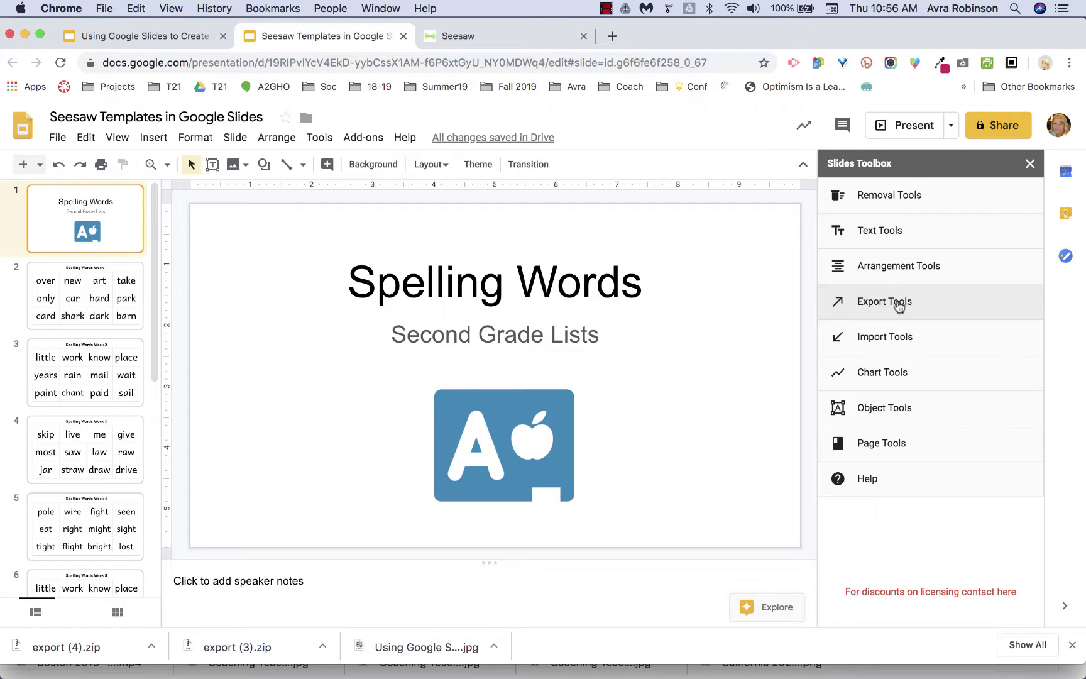
Expand the Export Tools section of Slides Toolbox.
left_click(900, 306)
scroll(897, 303, "down", 4)
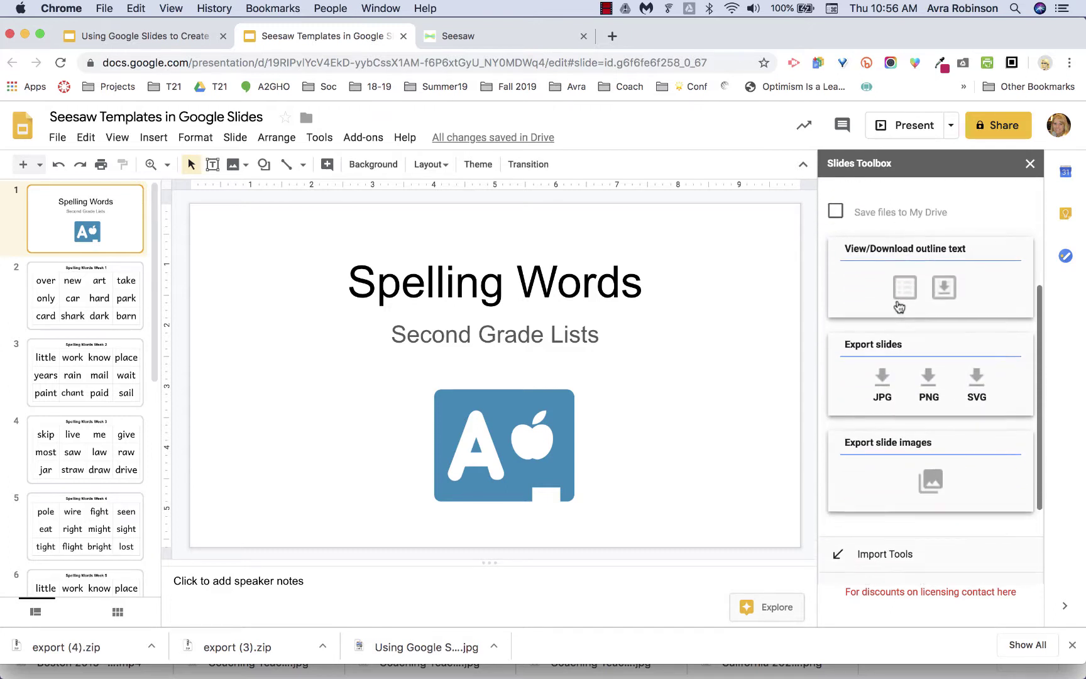
scroll(892, 251, "down", 2)
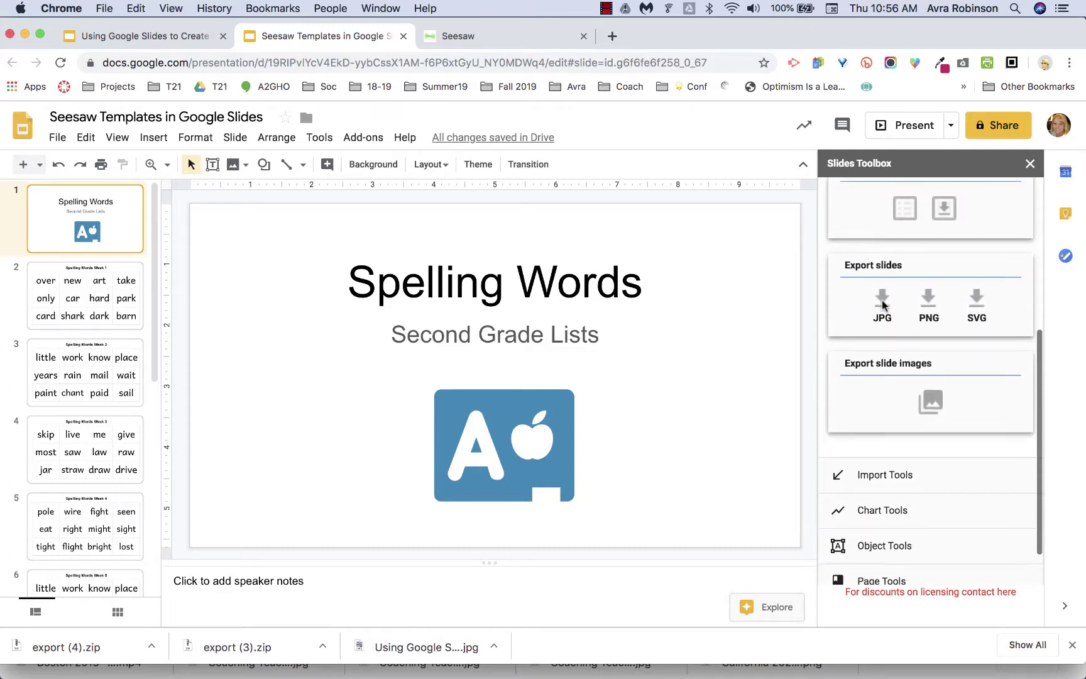
scroll(911, 245, "up", 2)
scroll(916, 223, "down", 2)
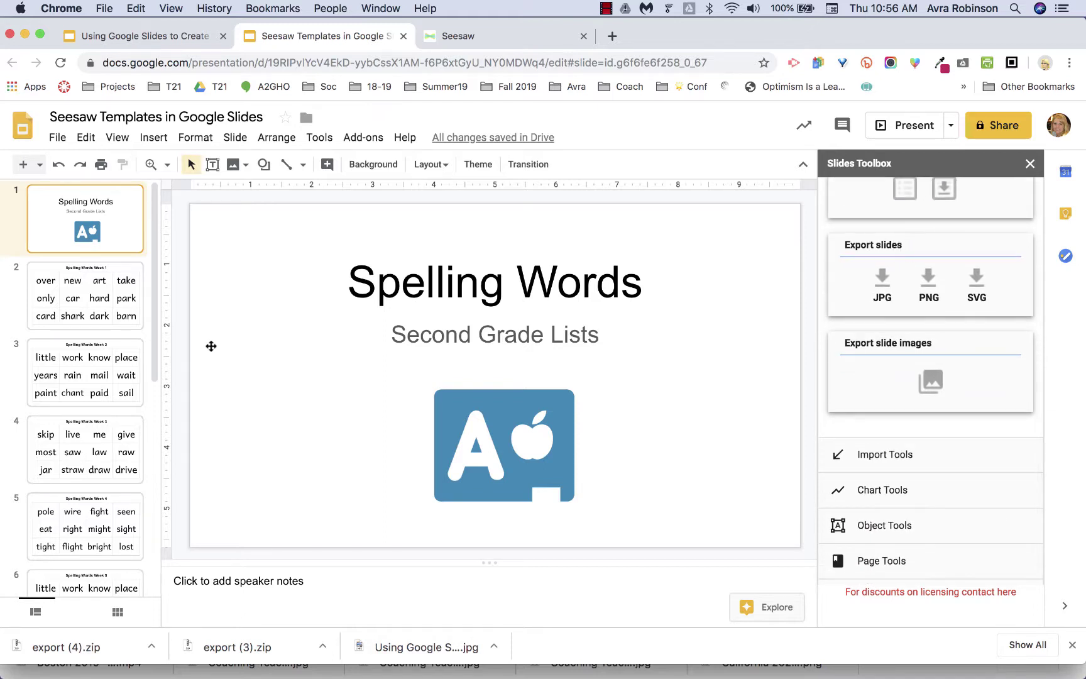
Select slides 2 through 11 and export them as JPG images.
left_click(99, 311)
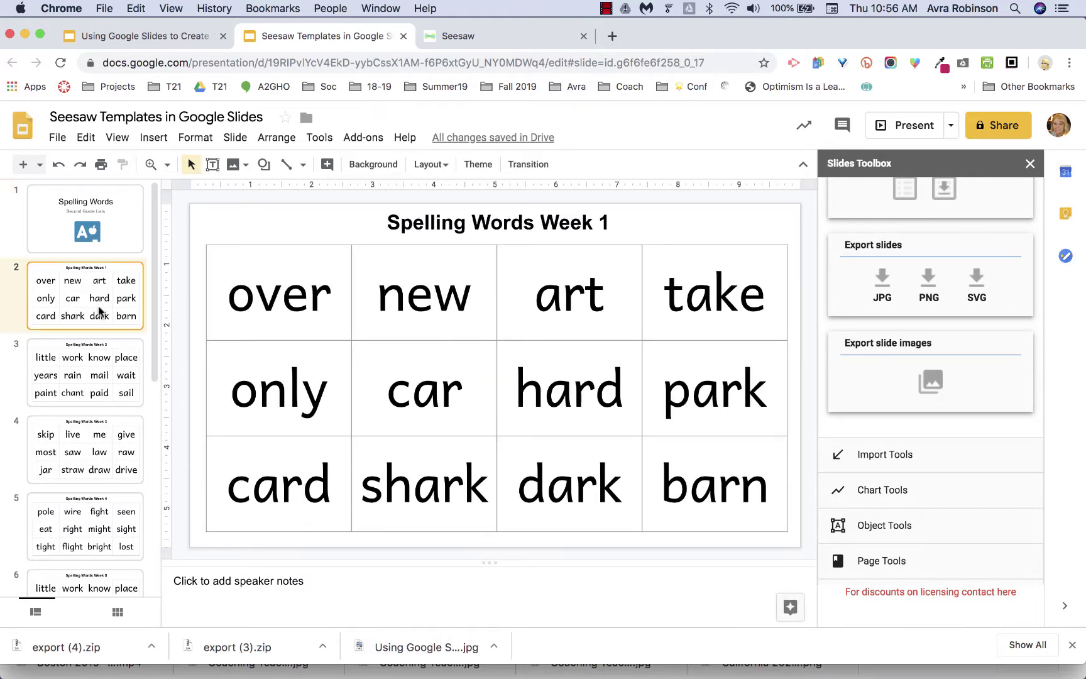
scroll(99, 311, "down", 7)
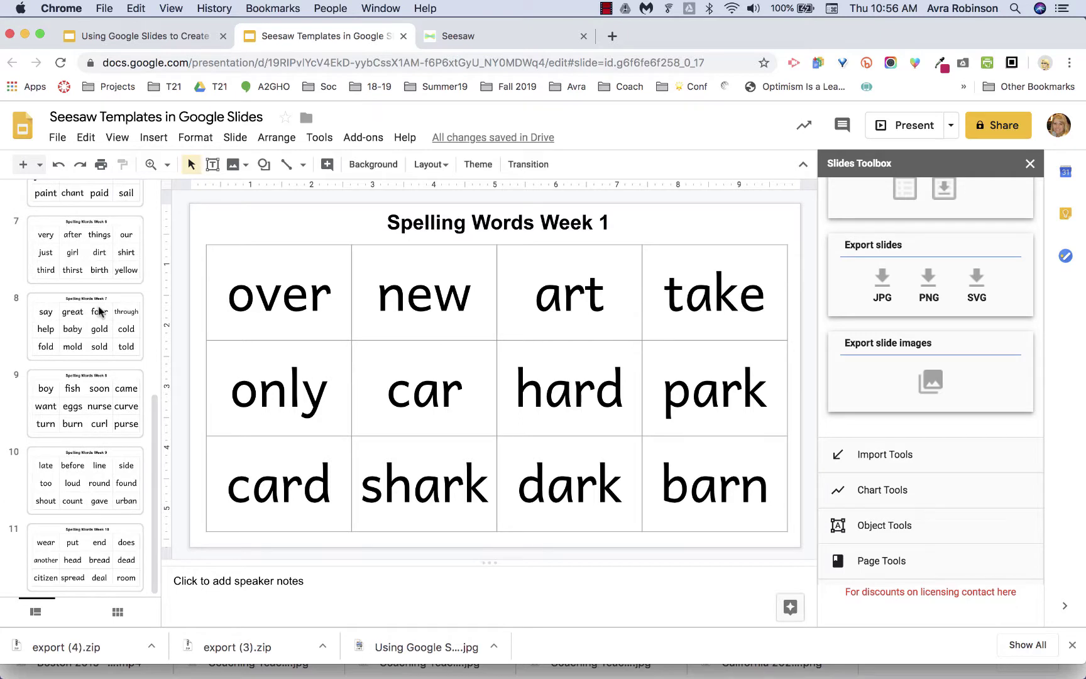
scroll(88, 302, "up", 5)
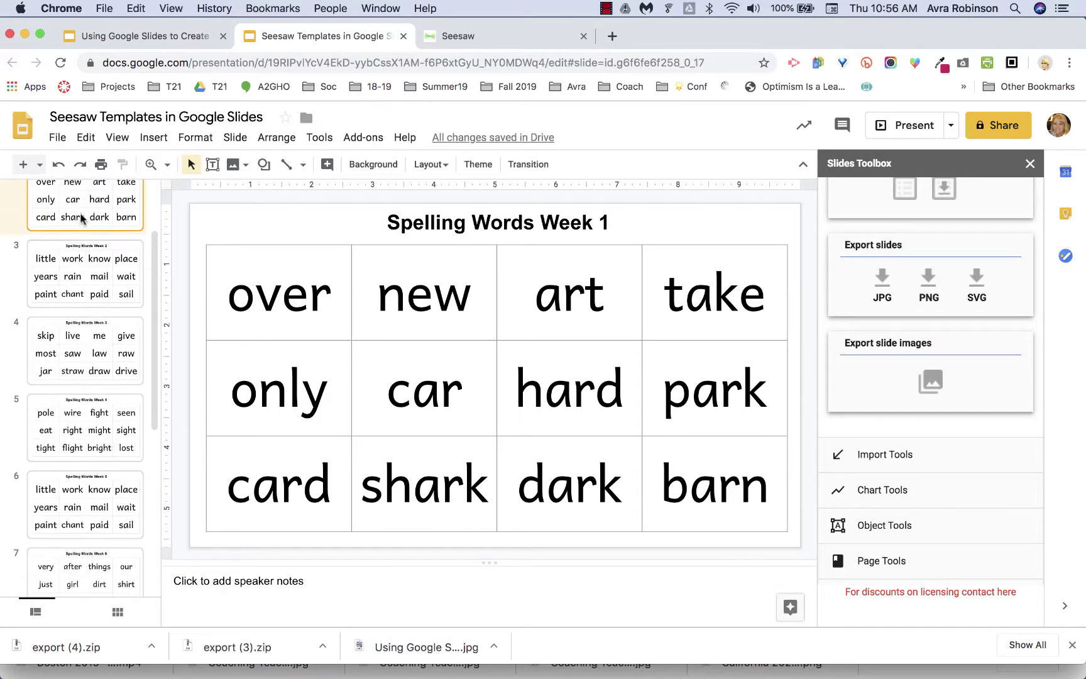
scroll(79, 314, "down", 5)
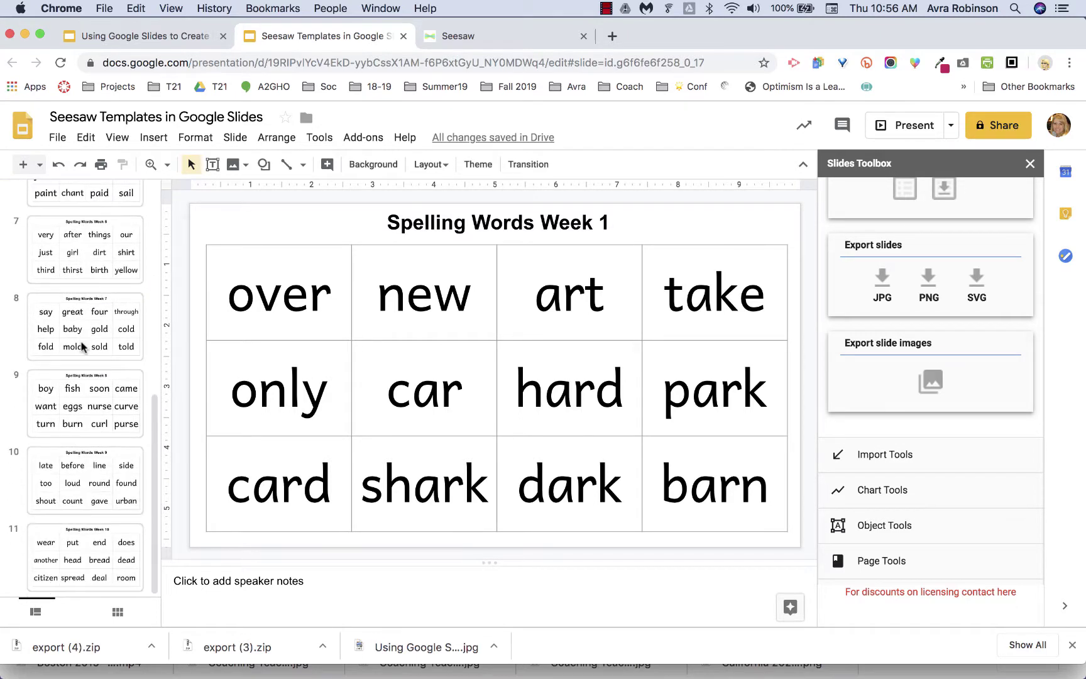
left_click(85, 558, "shift")
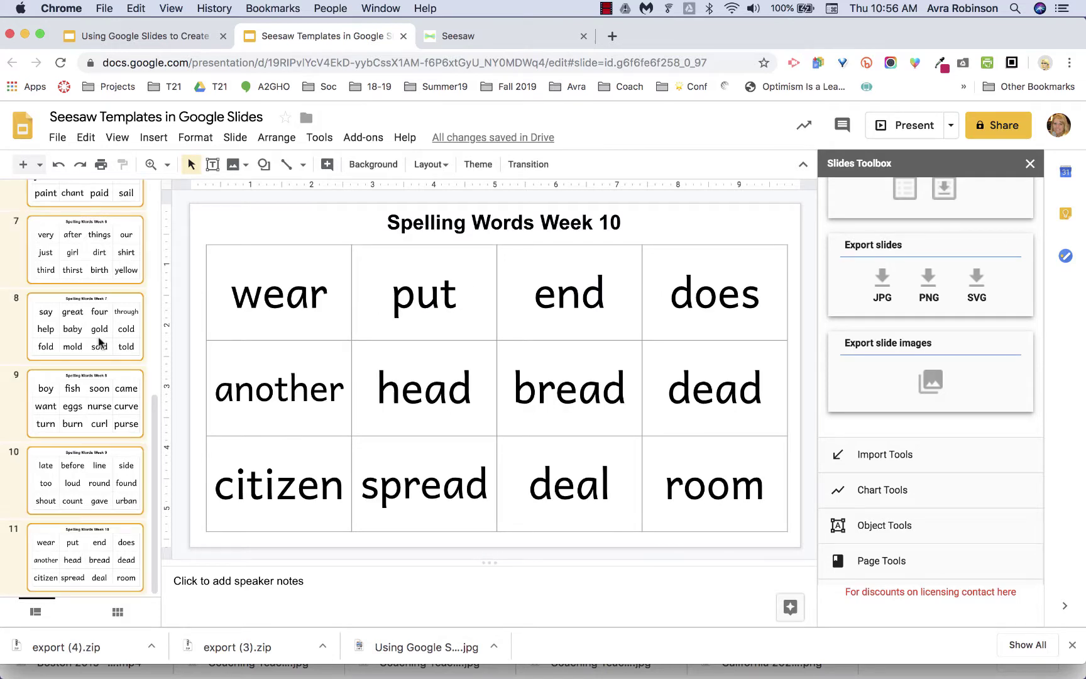
scroll(88, 346, "up", 5)
scroll(99, 343, "up", 1)
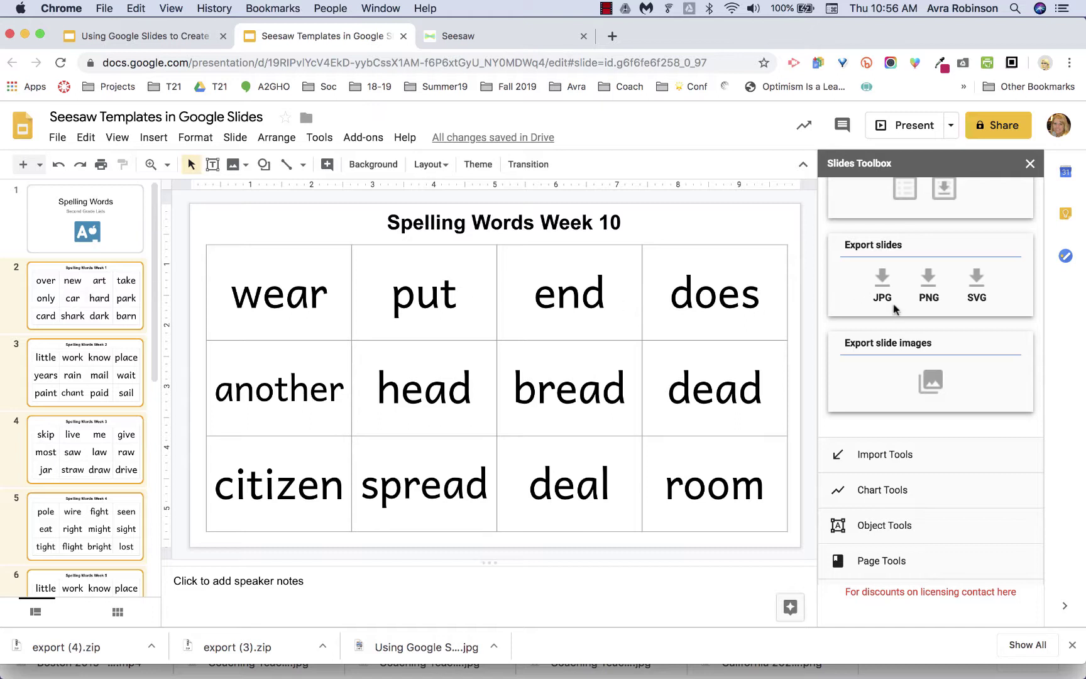
left_click(882, 279)
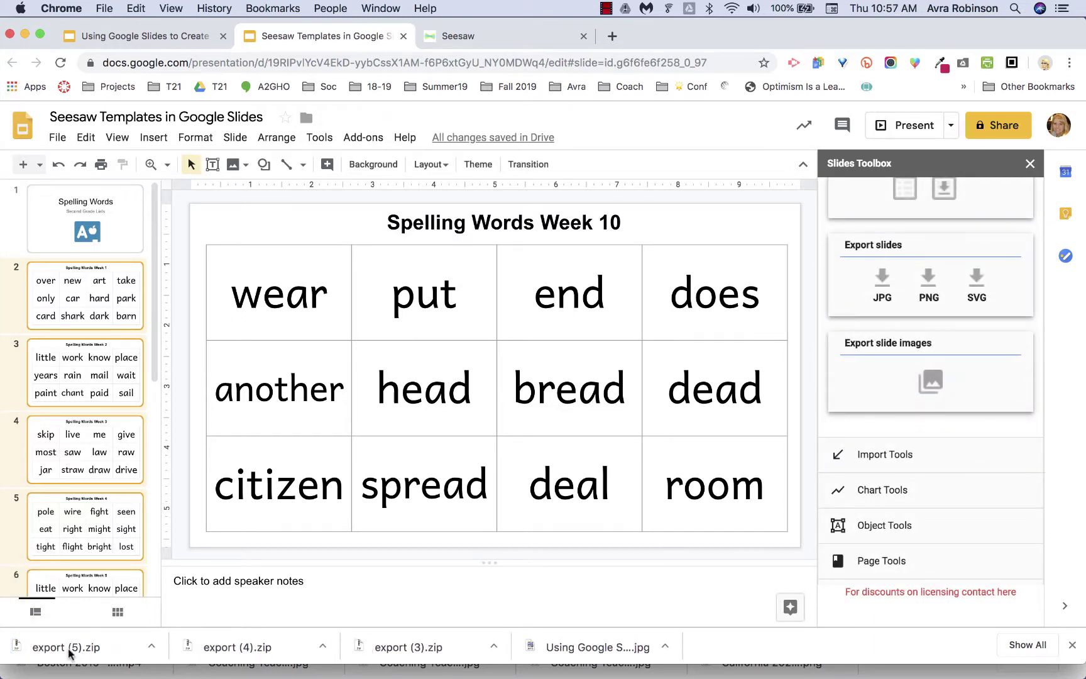
Unzip export (5).zip, check its ten slide JPEGs, and return to Chrome.
left_click(114, 648)
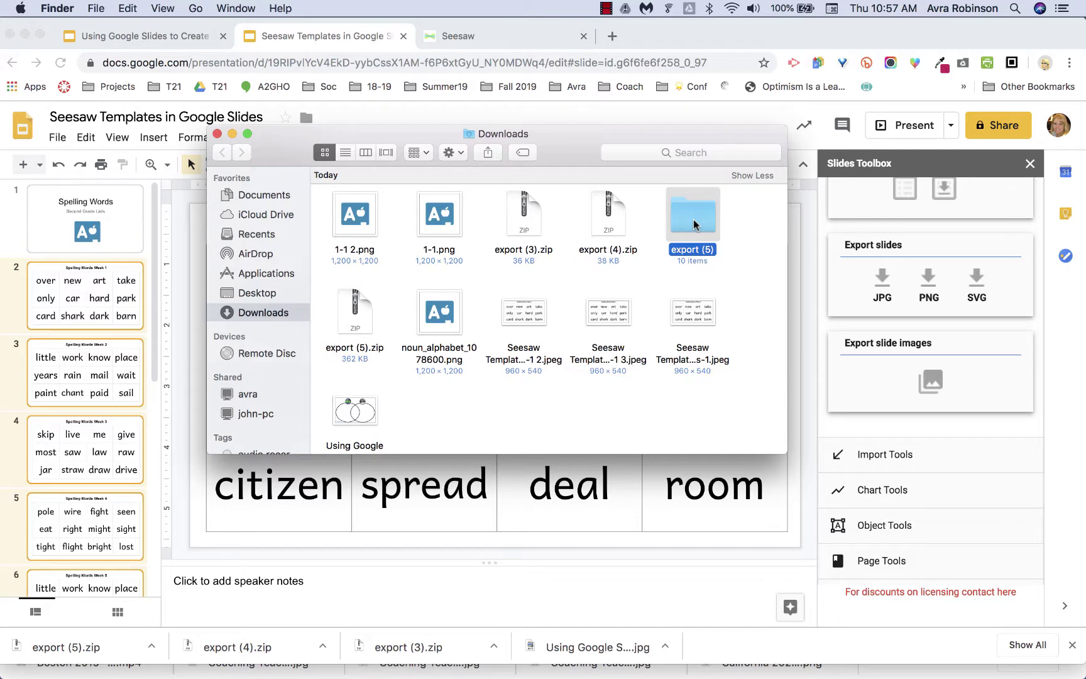
double_click(695, 225)
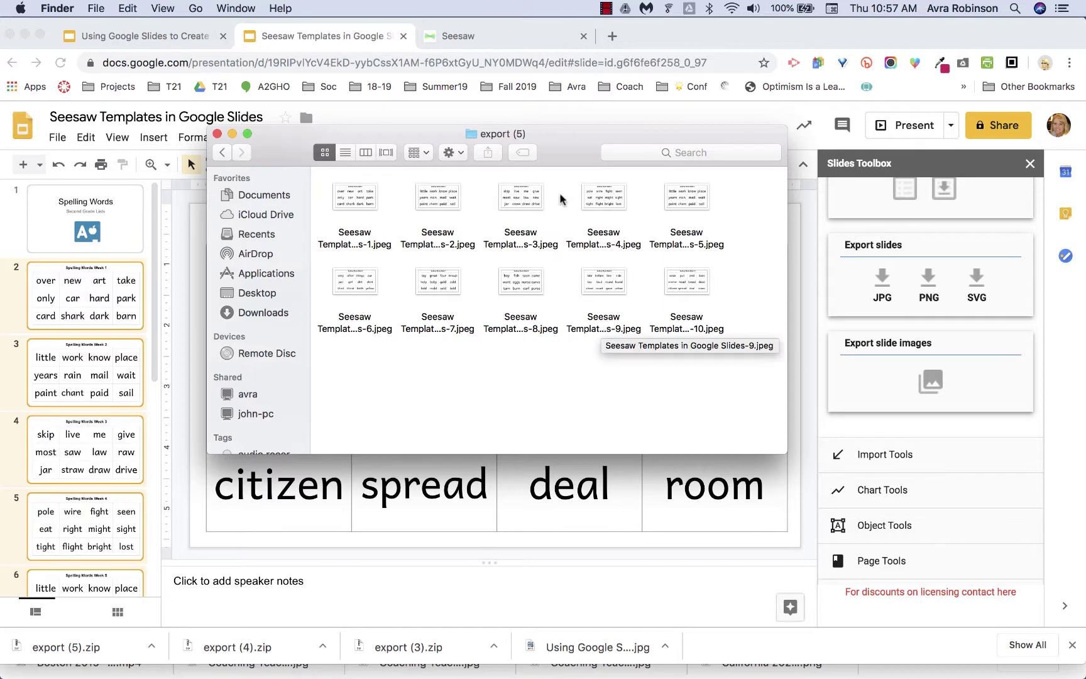
left_click(495, 110)
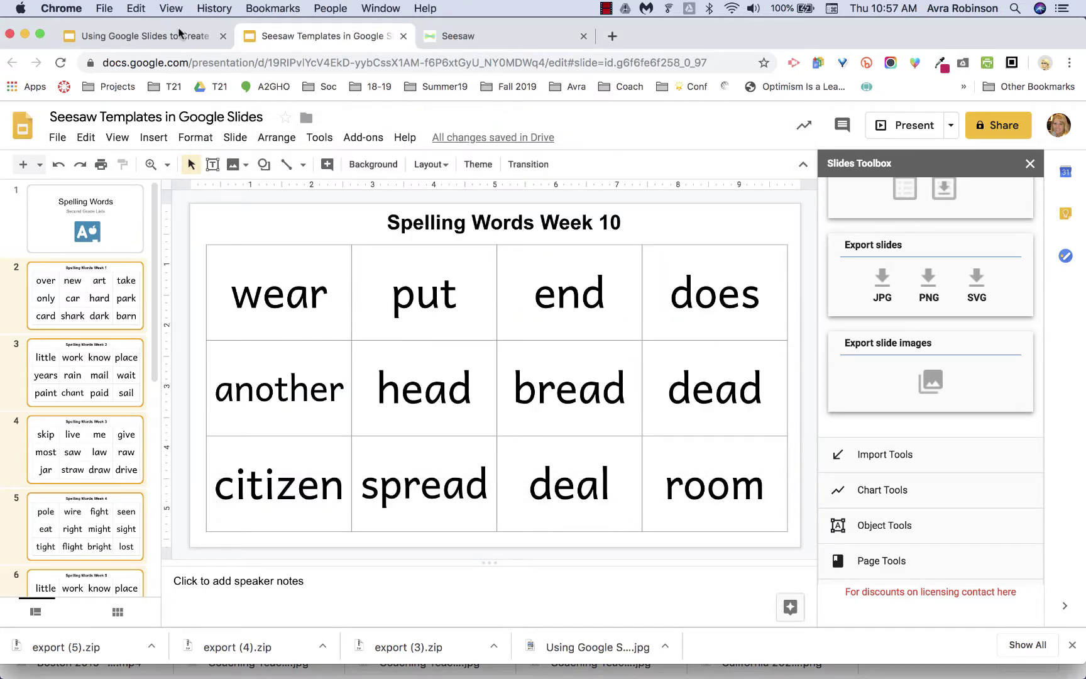
Show tutorial slide 7 on using templates in Seesaw, then switch to the Seesaw tab.
left_click(180, 35)
scroll(90, 522, "down", 2)
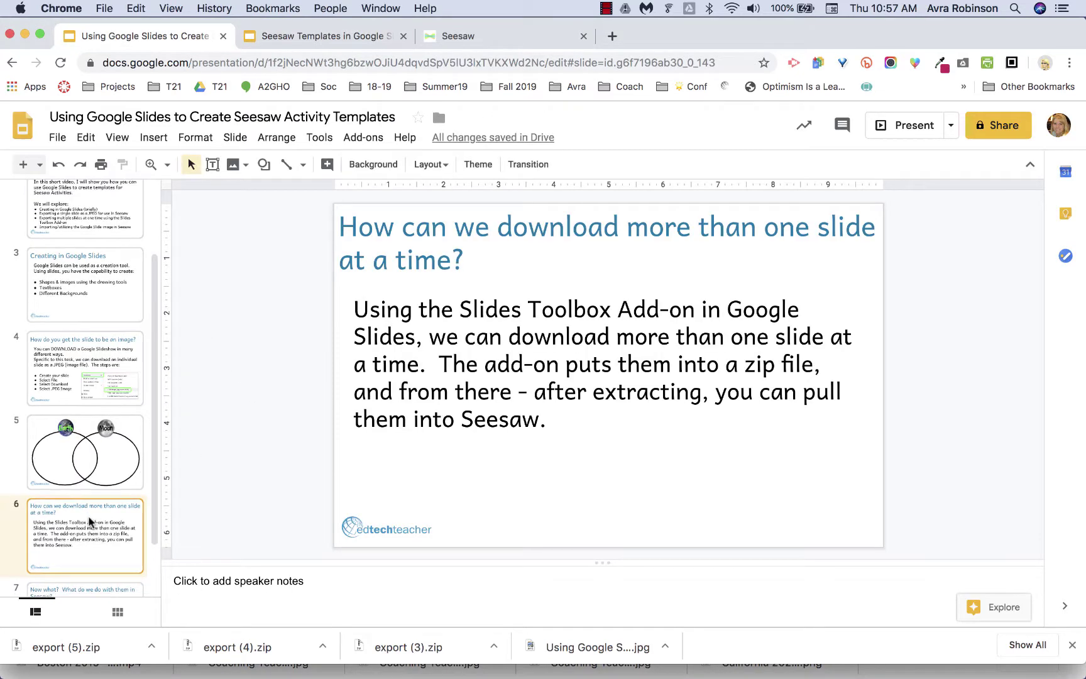
left_click(91, 558)
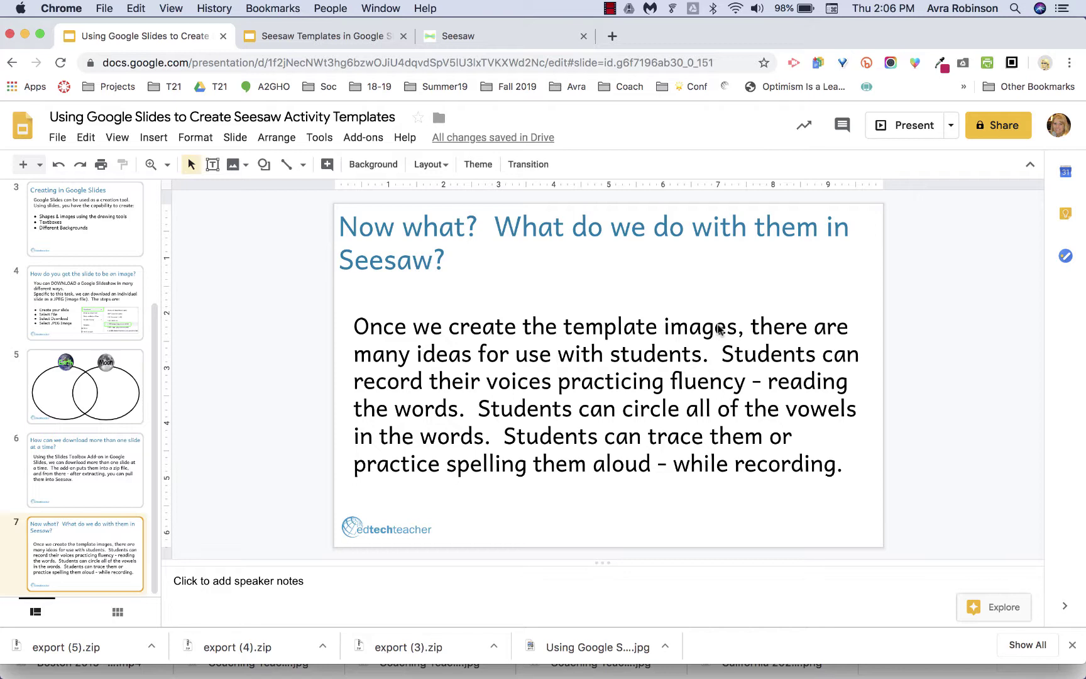
left_click(492, 39)
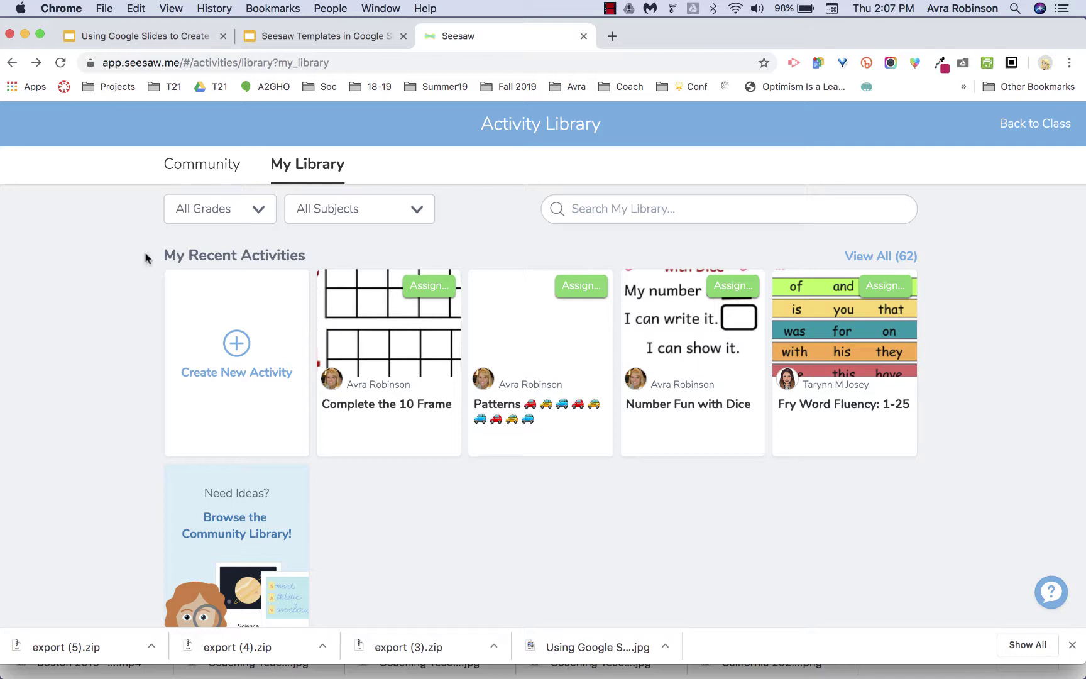
Create a Seesaw activity 'Sample Spelling Activity' and paste in the six student instructions.
left_click(239, 345)
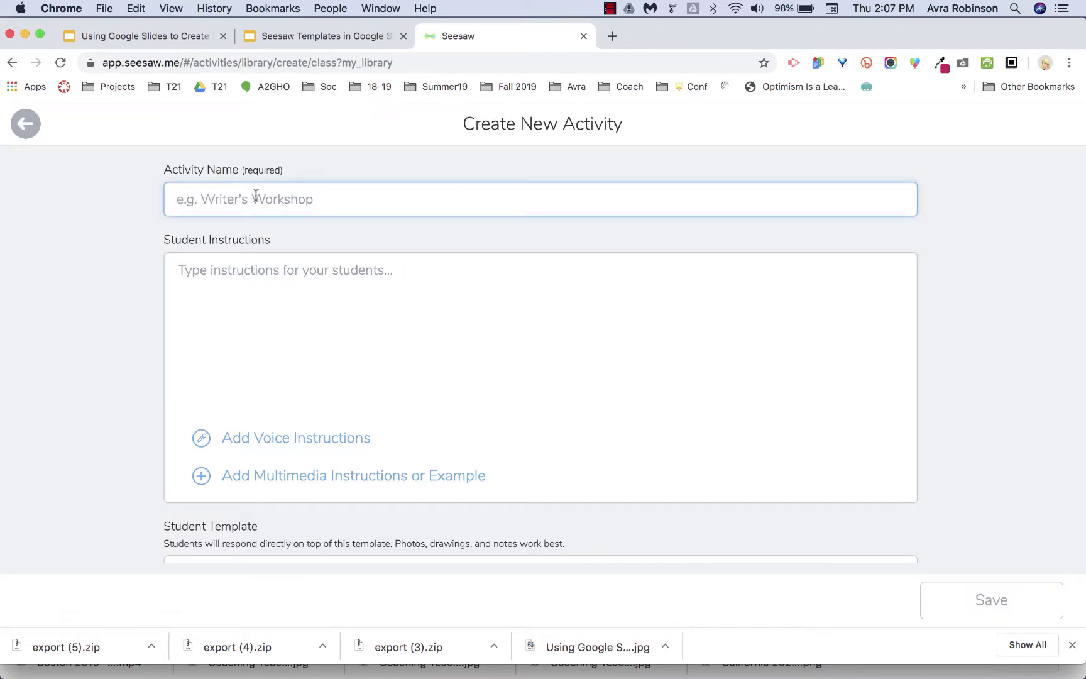
type("Sam")
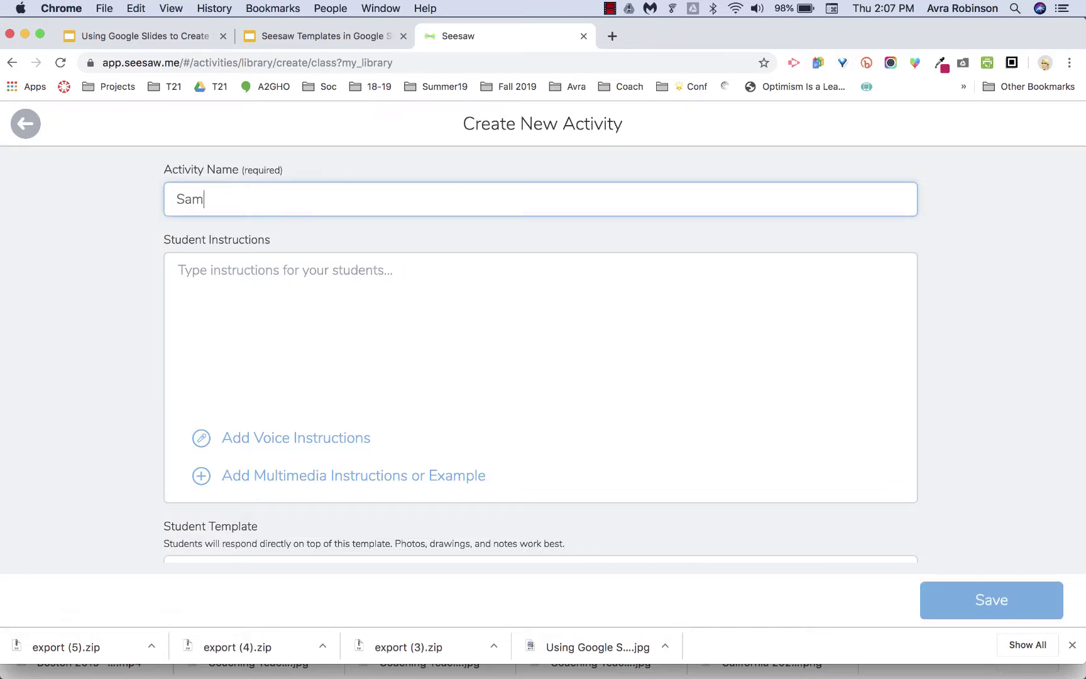
type("ple Spelling Activity")
left_click(251, 287)
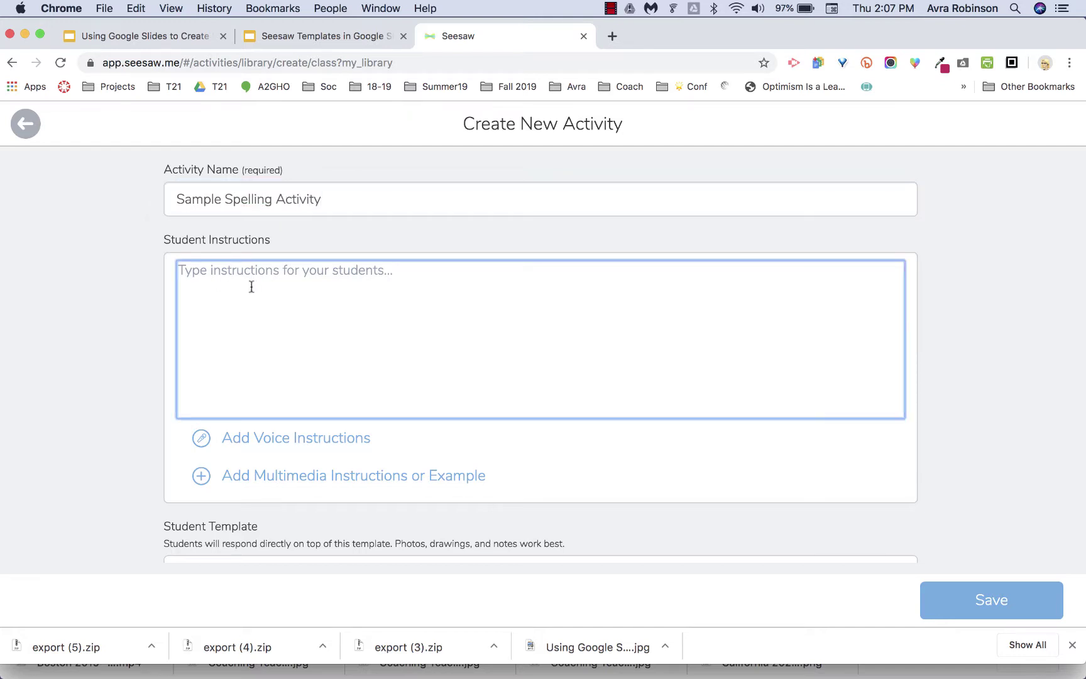
type("1. Create a NEW project by using the add button :add: to your journal. 2. Use the :mic: microphone to record your voice. 3. In a strong, clear voice, READ your spelling words once all the way through. 4. Next, read each word, and then spell the word out loud. 5. Last, choose 3 words and trace the letters with the glow pen :glowpen:. 6. Click or tap the :check: checkmark to finish and post to your journal.")
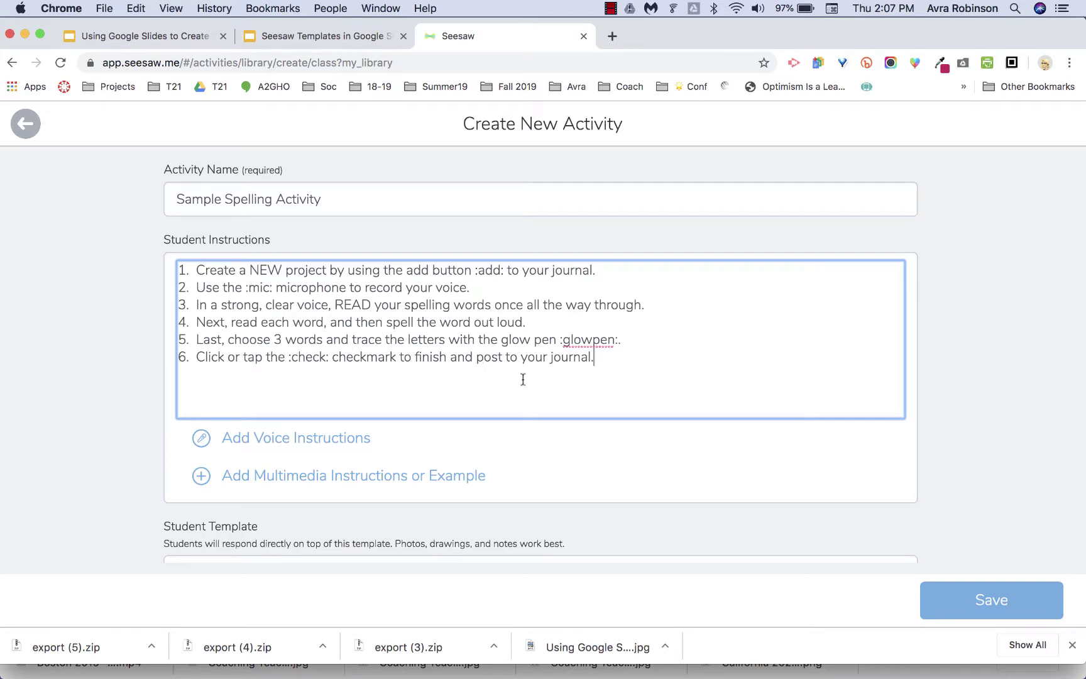
scroll(599, 364, "down", 3)
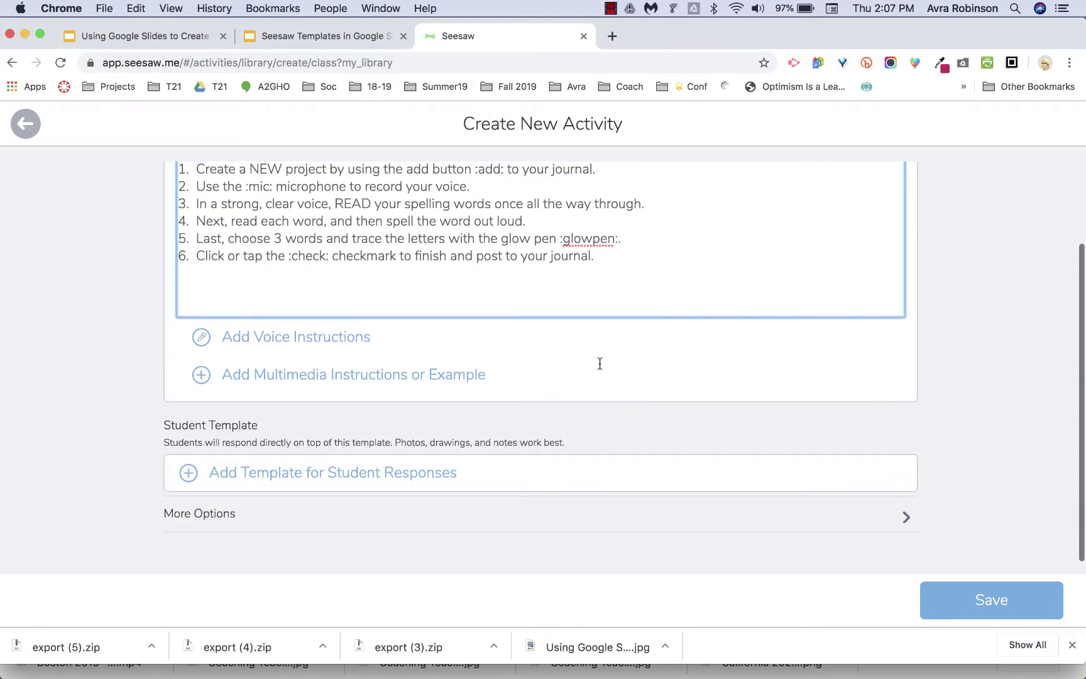
Upload the first exported Spelling Words Week 1 JPEG from the computer as the activity's template.
left_click(332, 475)
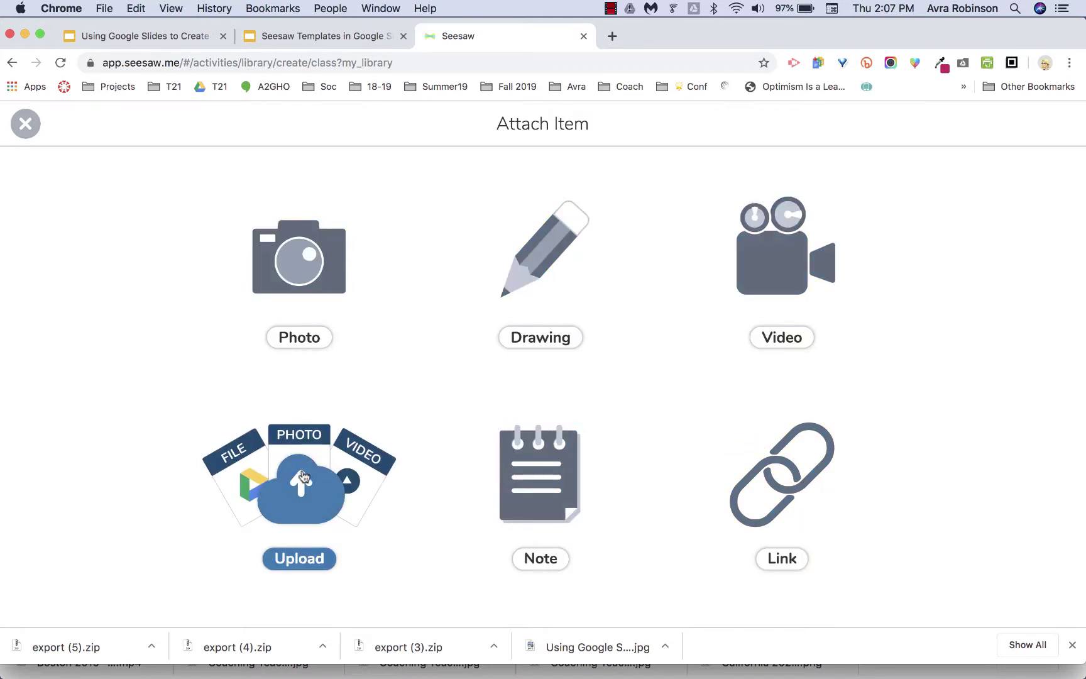
left_click(303, 478)
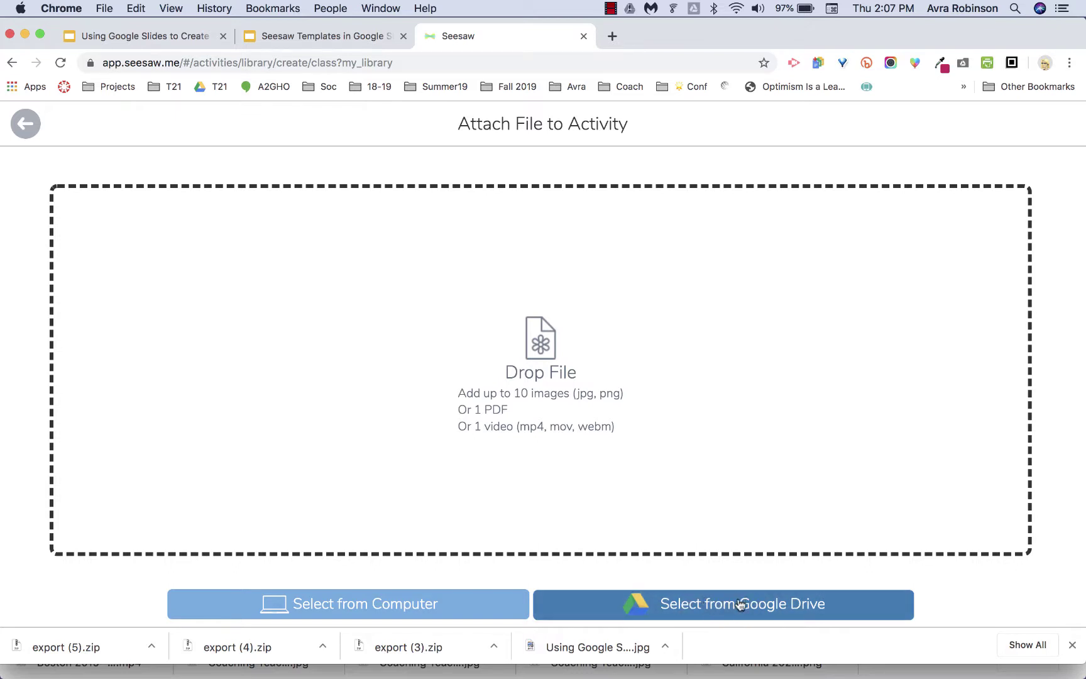
left_click(400, 607)
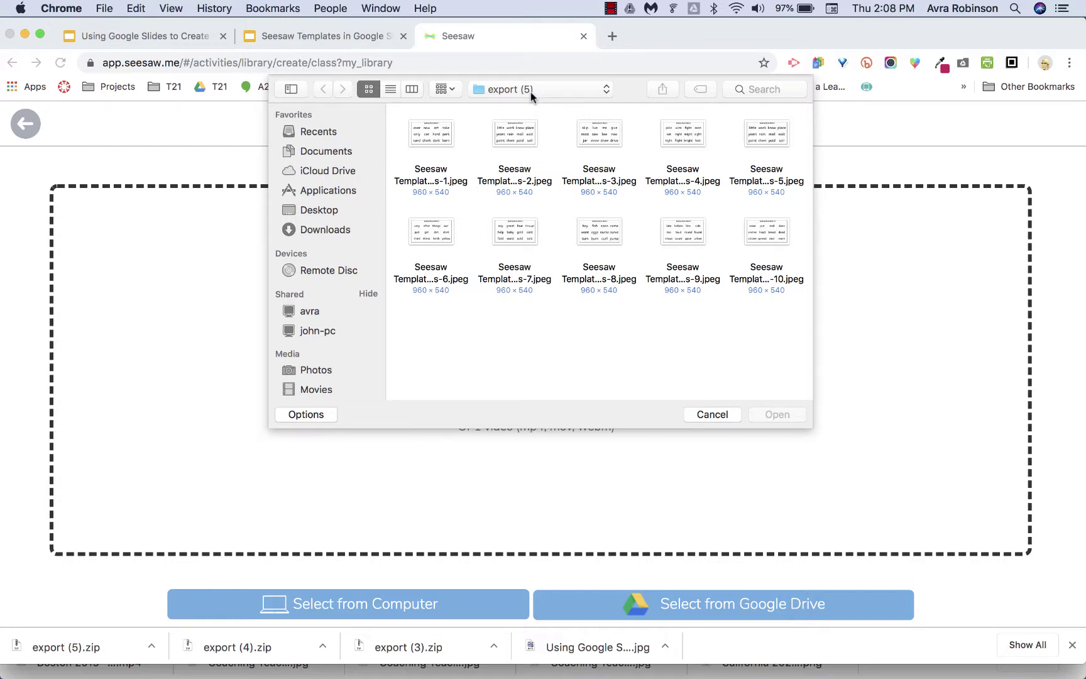
left_click(438, 133)
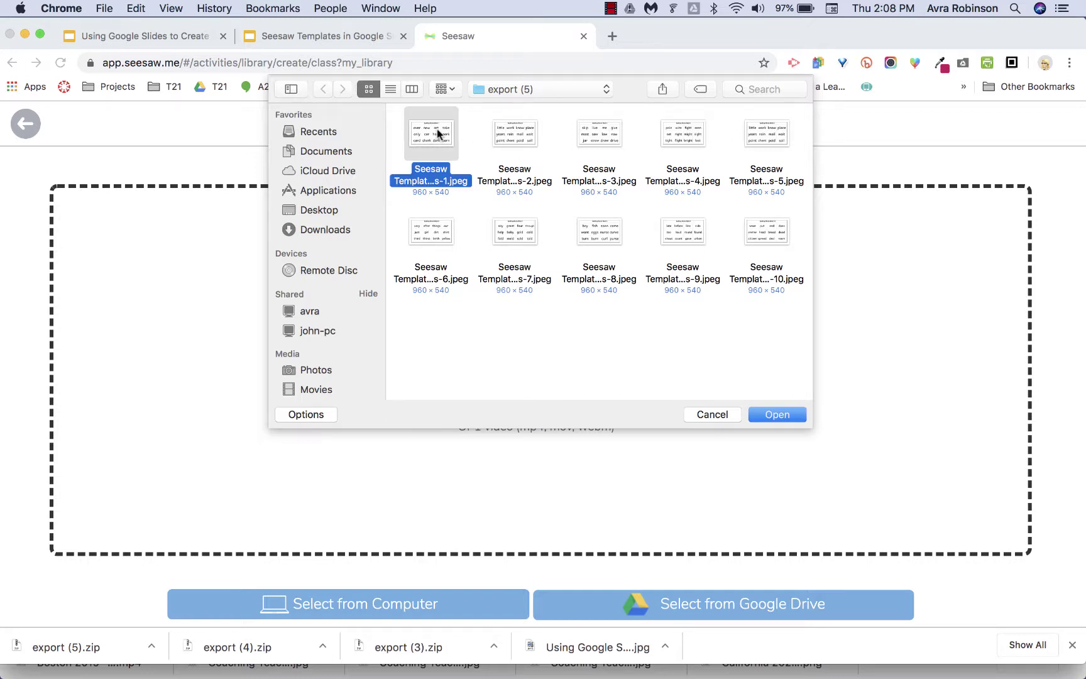
left_click(772, 416)
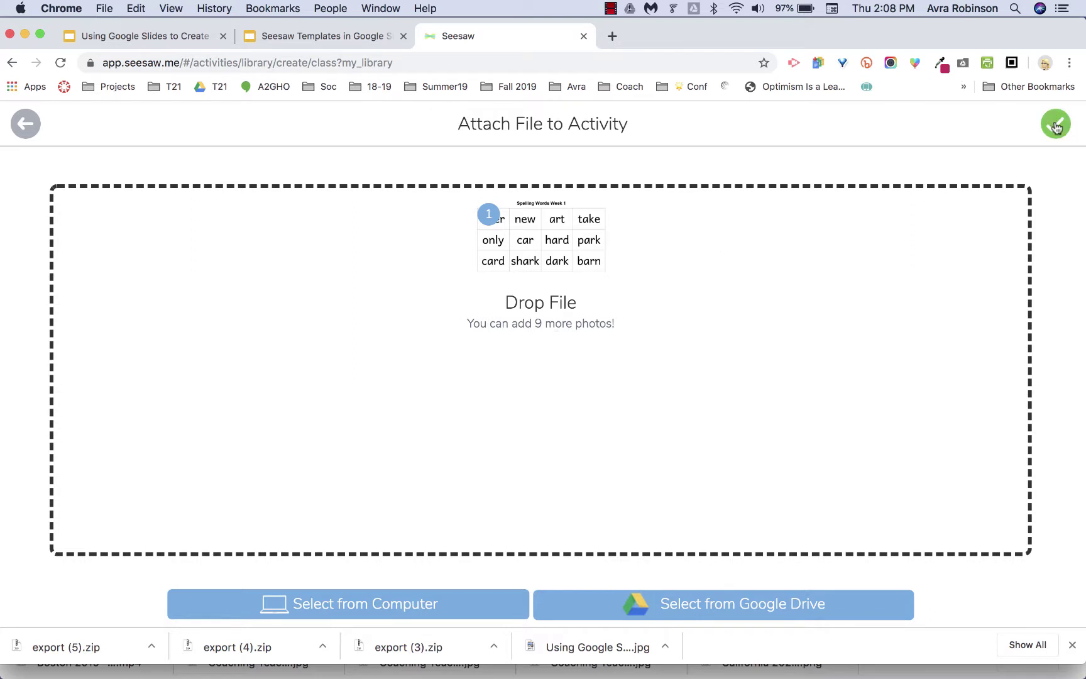
left_click(1056, 125)
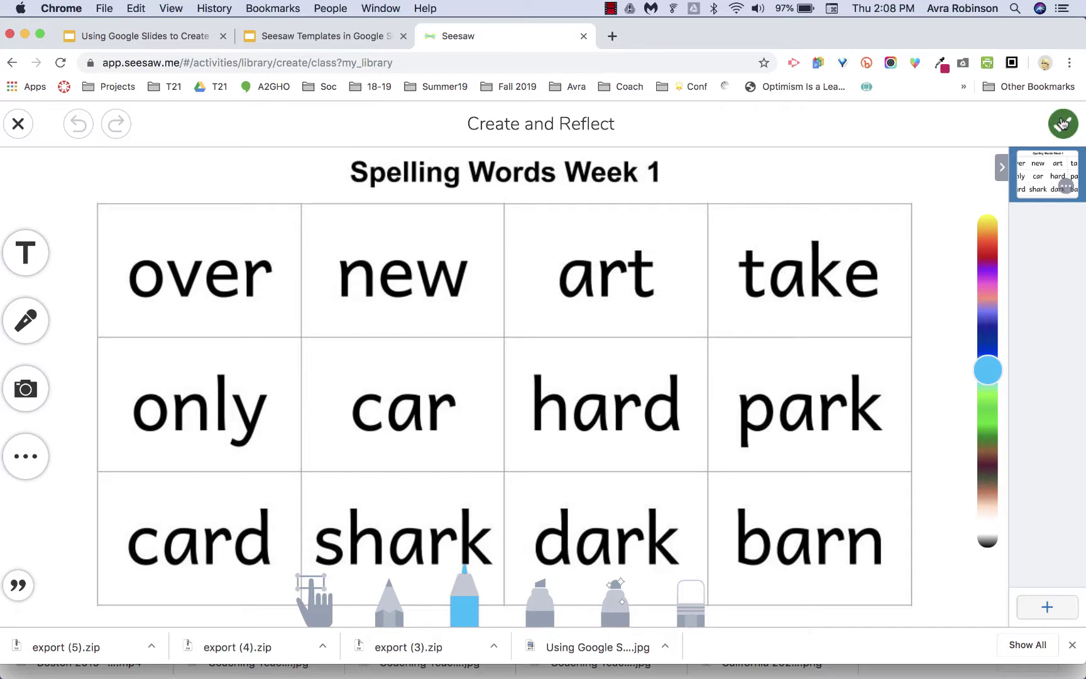
left_click(1061, 123)
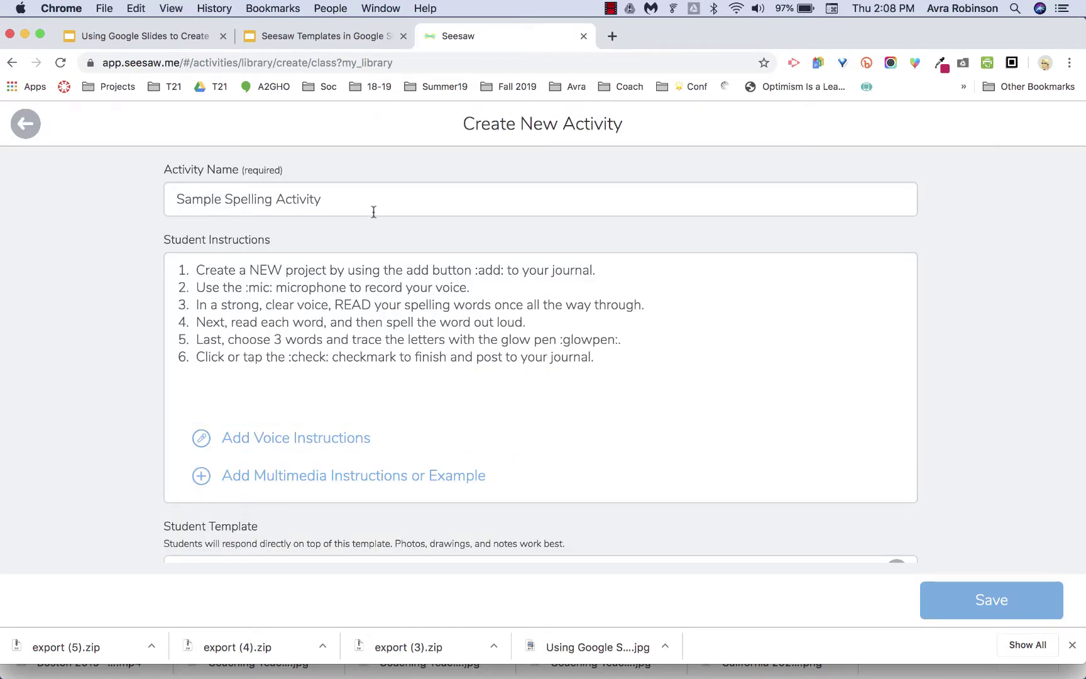
Save the Sample Spelling Activity, assign it to the sandbox class, and view that class's activities.
scroll(372, 327, "down", 5)
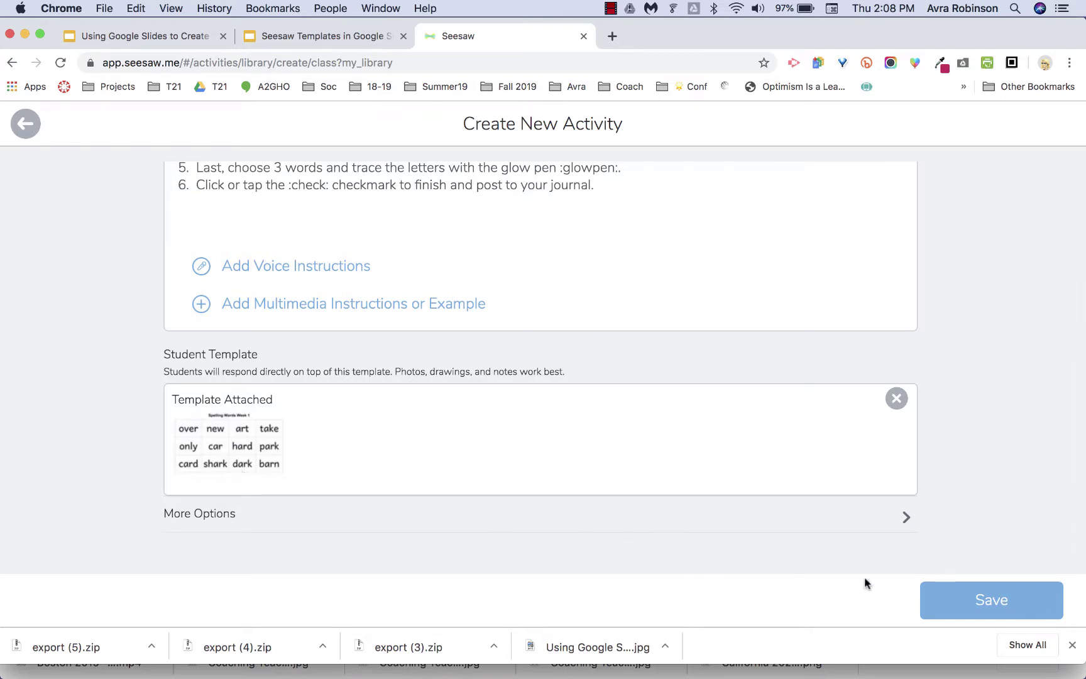
left_click(967, 603)
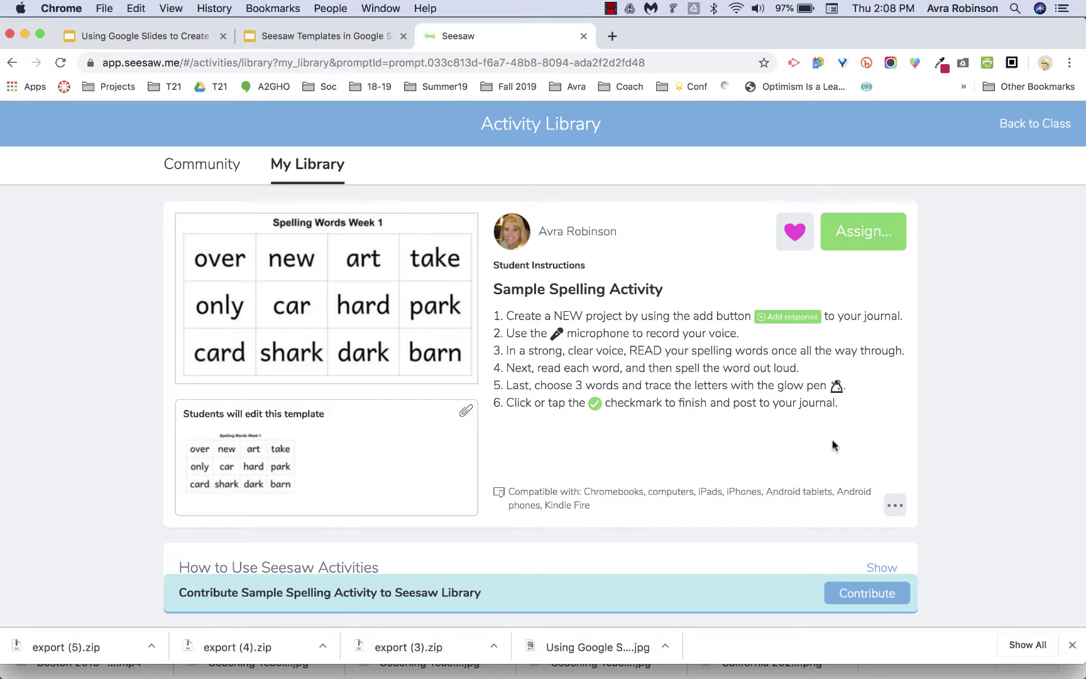
left_click(859, 251)
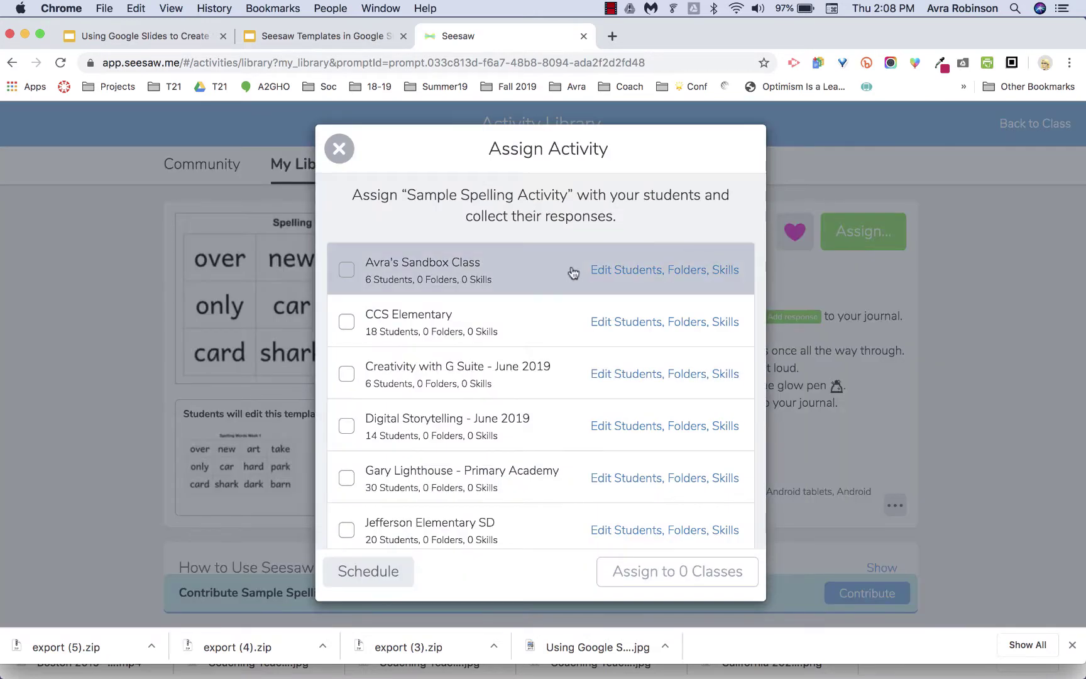
left_click(513, 272)
left_click(707, 575)
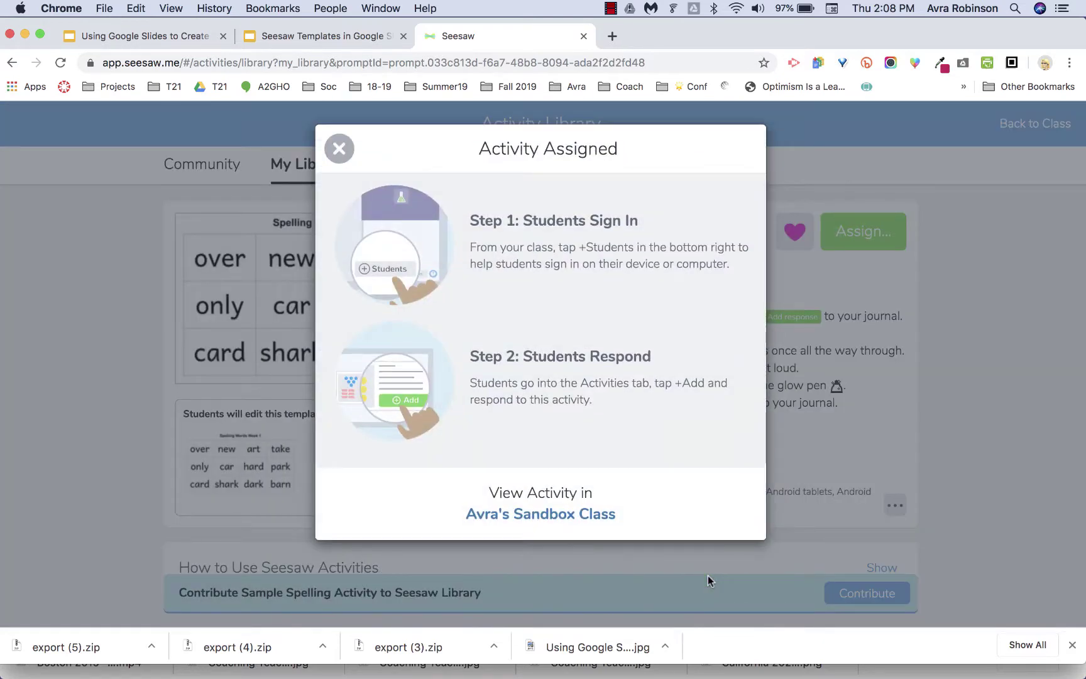
left_click(541, 516)
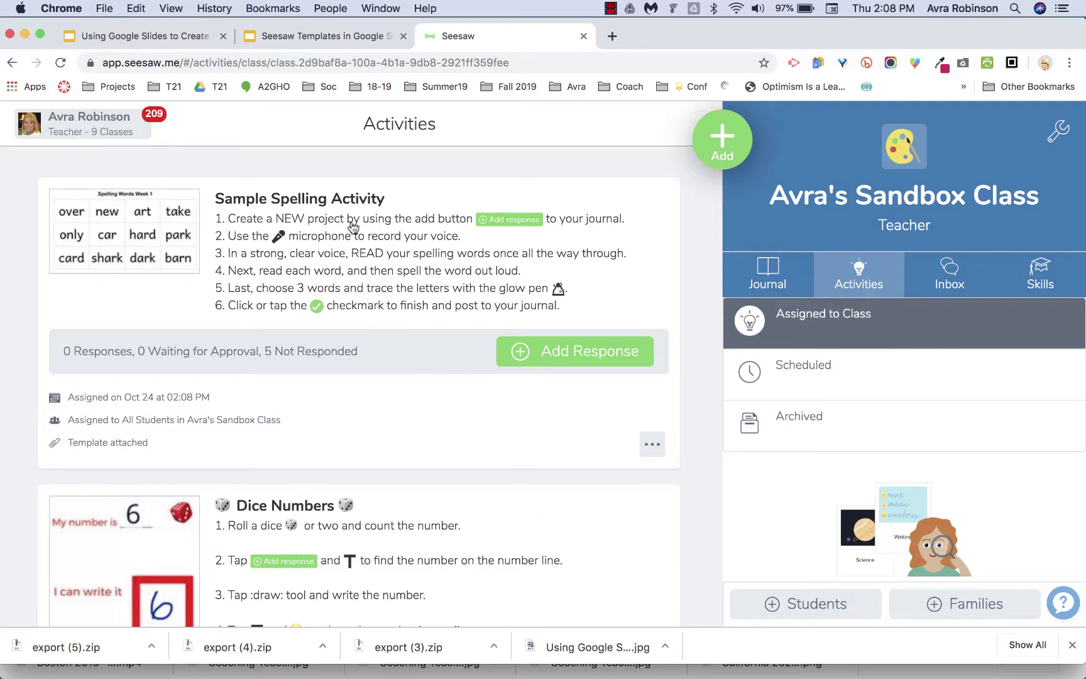
Start a response as one of the class's students and review the activity instructions.
left_click(557, 357)
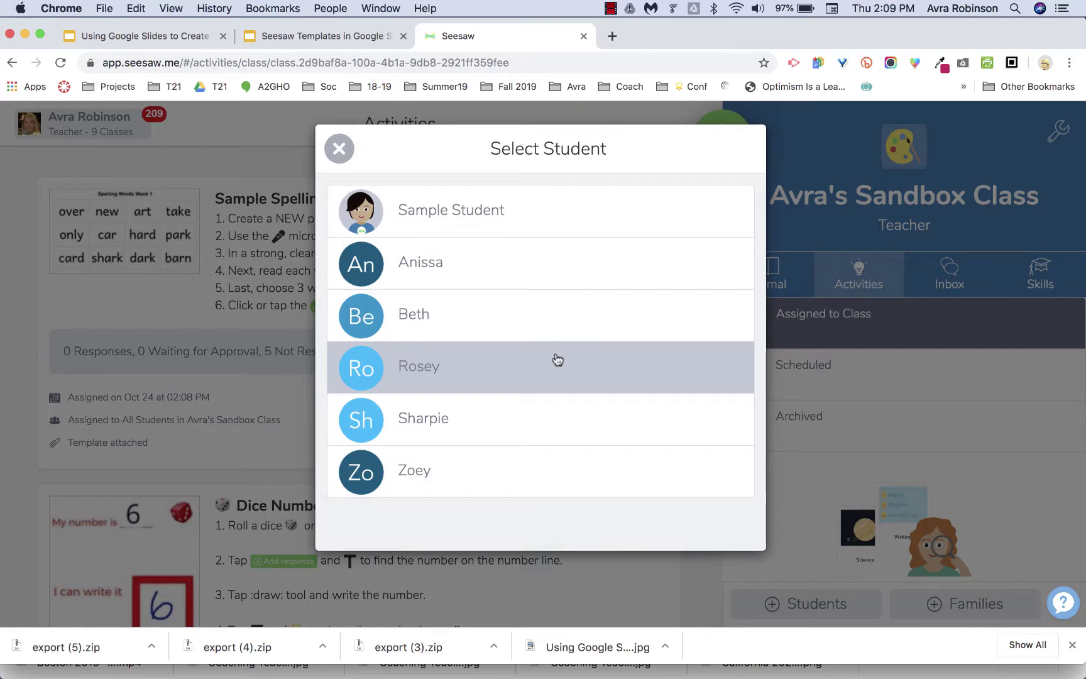
left_click(534, 366)
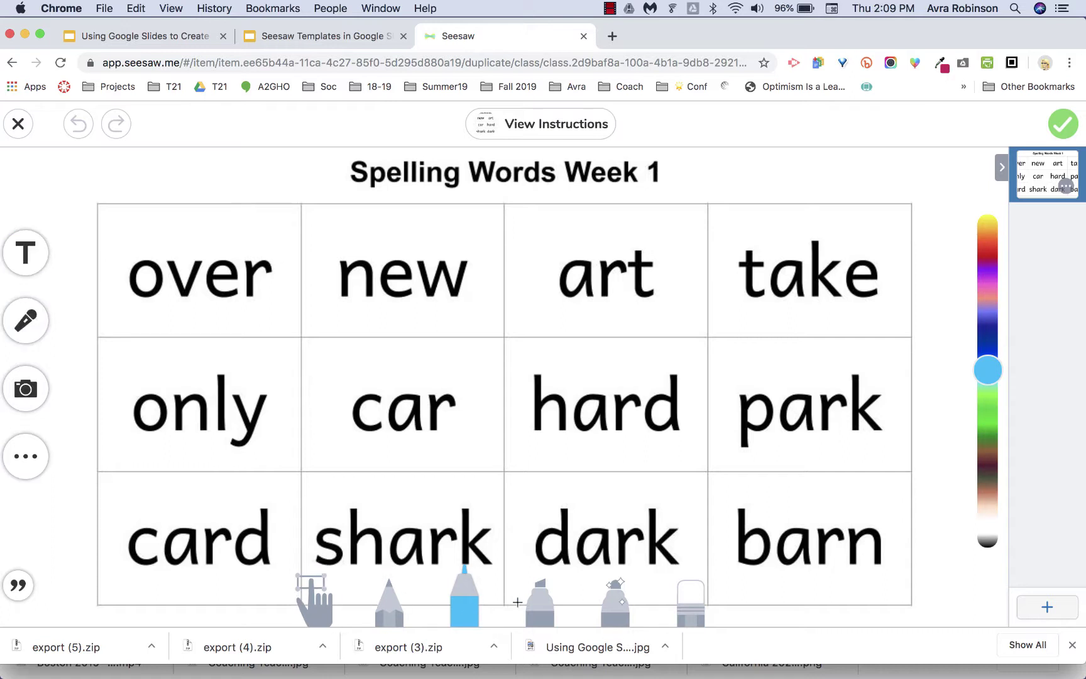
left_click(548, 125)
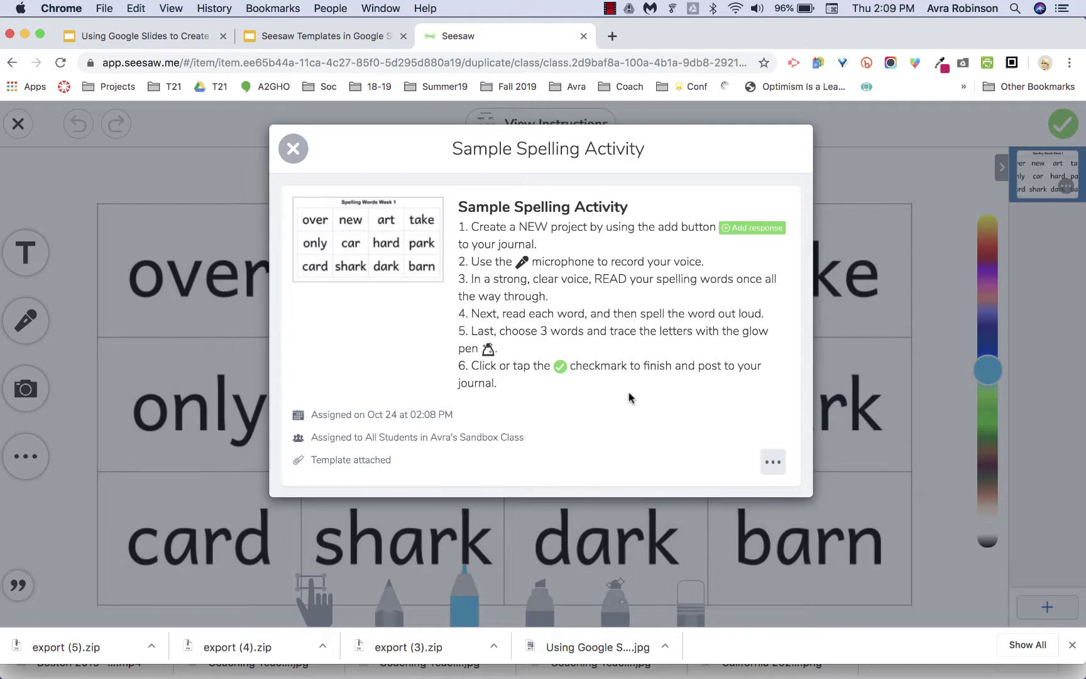
left_click(293, 148)
Trace the word 'over' with the magenta glow pen and post the response.
left_click(20, 323)
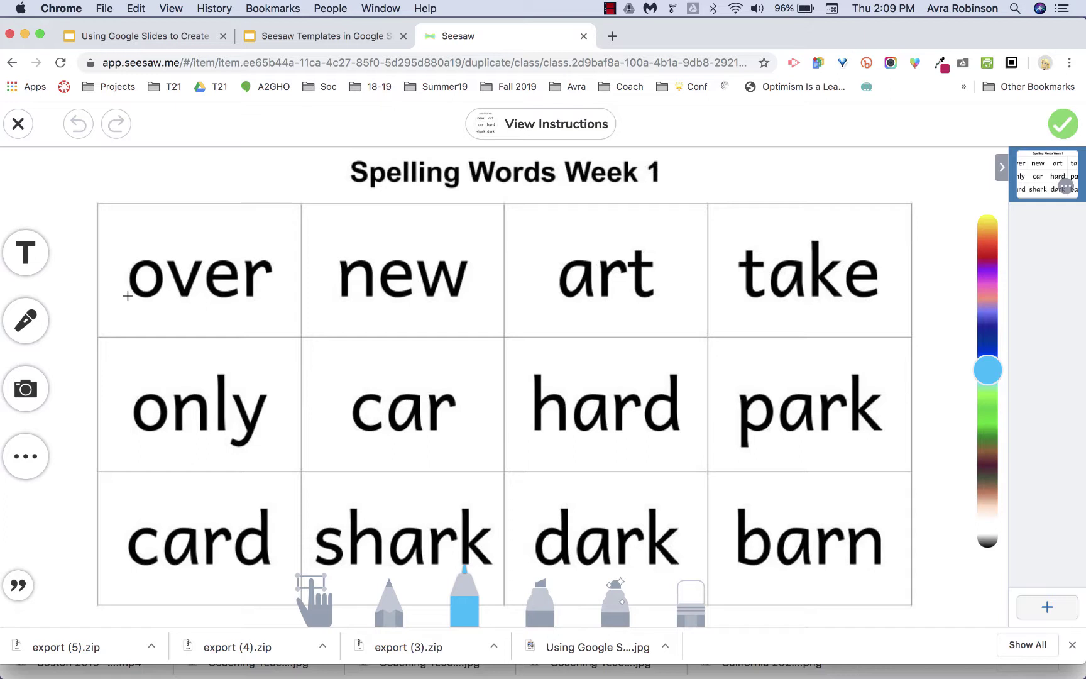
left_click(615, 594)
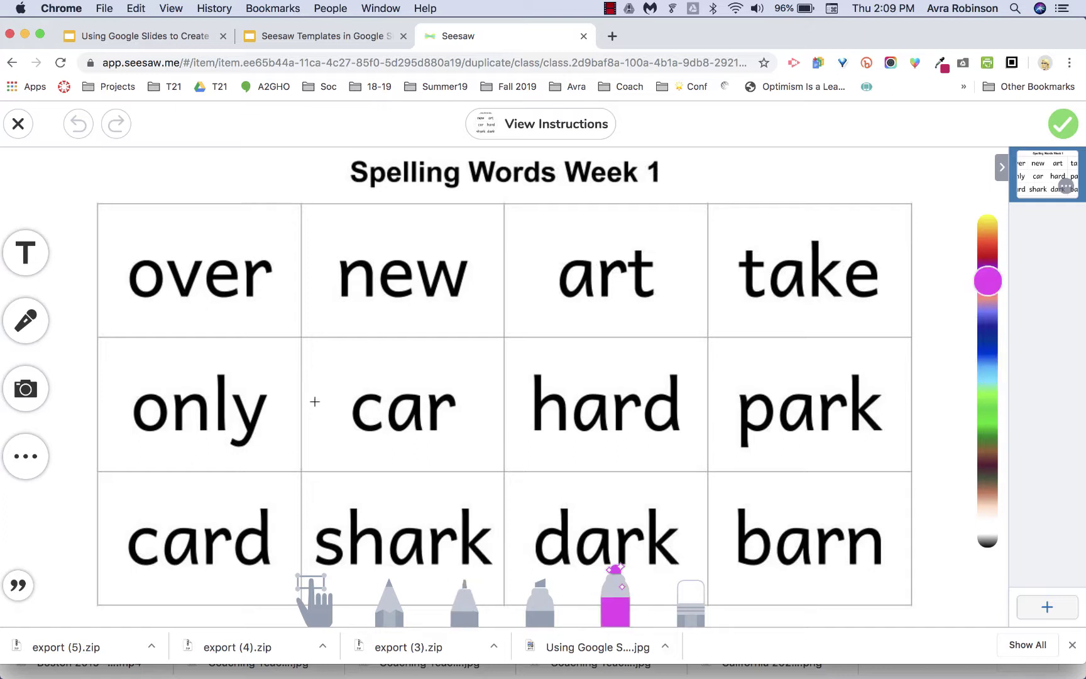
mouse_move(126, 260)
left_mouse_down()
mouse_move(134, 284)
mouse_move(153, 282)
mouse_move(137, 265)
mouse_move(170, 276)
mouse_move(188, 303)
mouse_move(209, 265)
mouse_move(211, 280)
mouse_move(242, 267)
mouse_move(208, 264)
mouse_move(242, 286)
mouse_move(249, 261)
mouse_move(250, 302)
mouse_move(263, 258)
mouse_move(274, 268)
left_mouse_up()
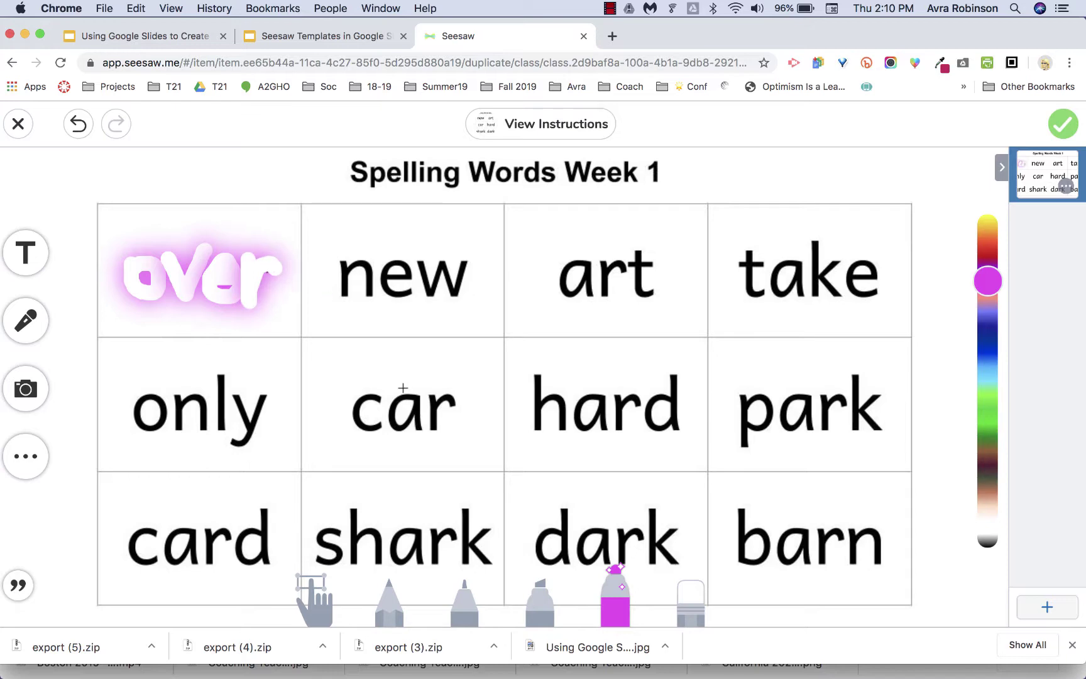
left_click(1062, 123)
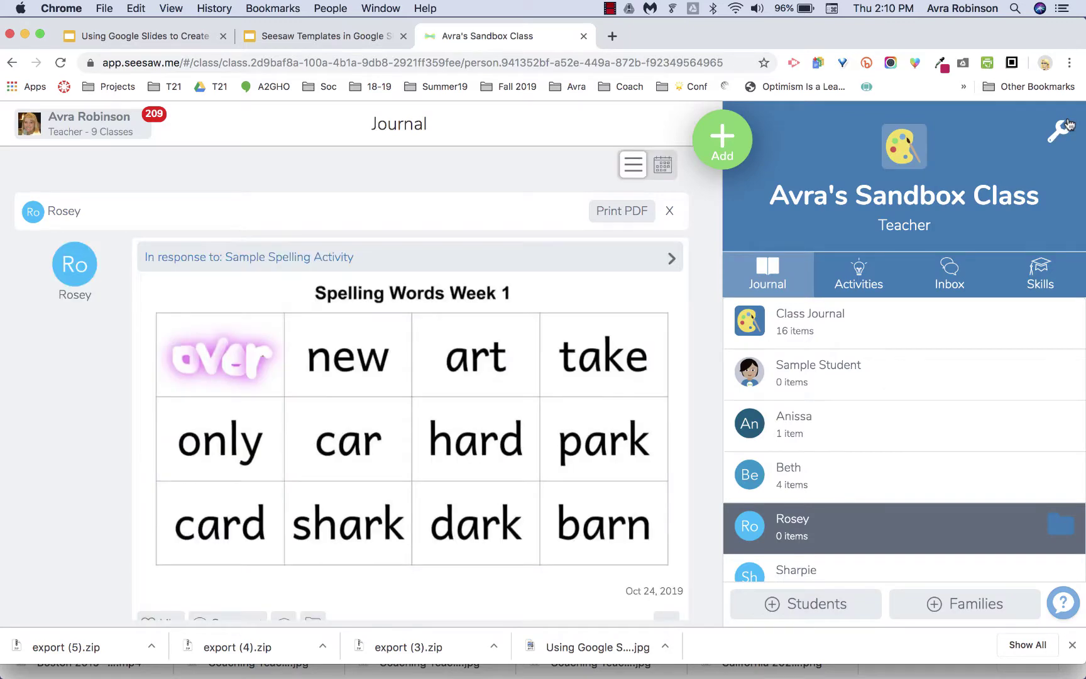
Return to the Seesaw Templates in Google Slides presentation.
left_click(180, 38)
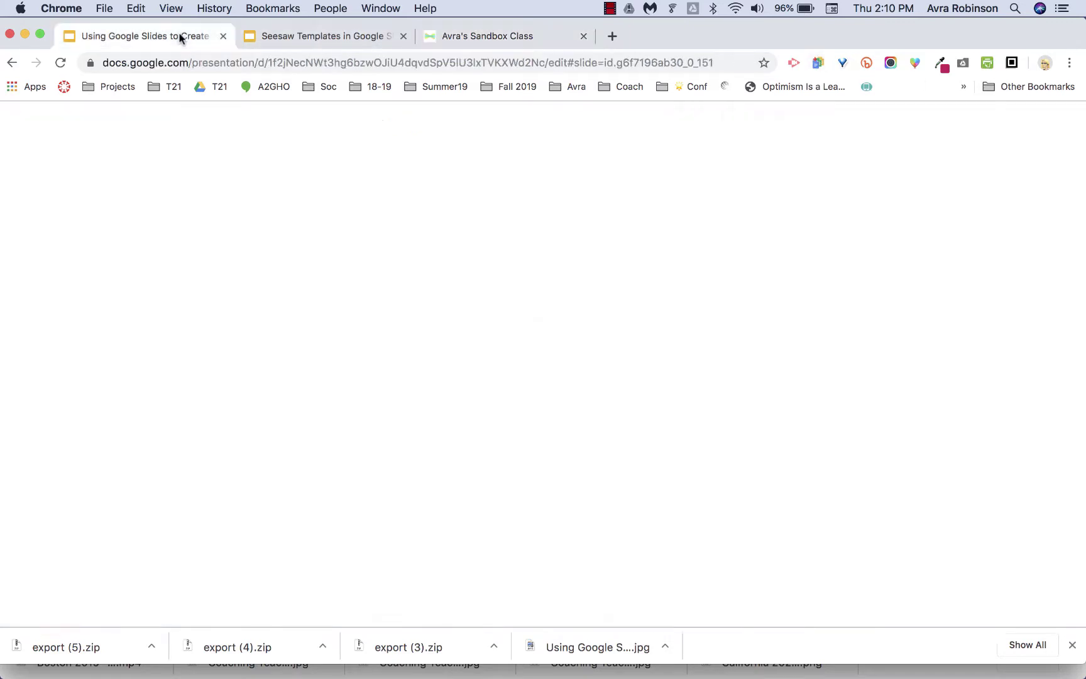
left_click(336, 39)
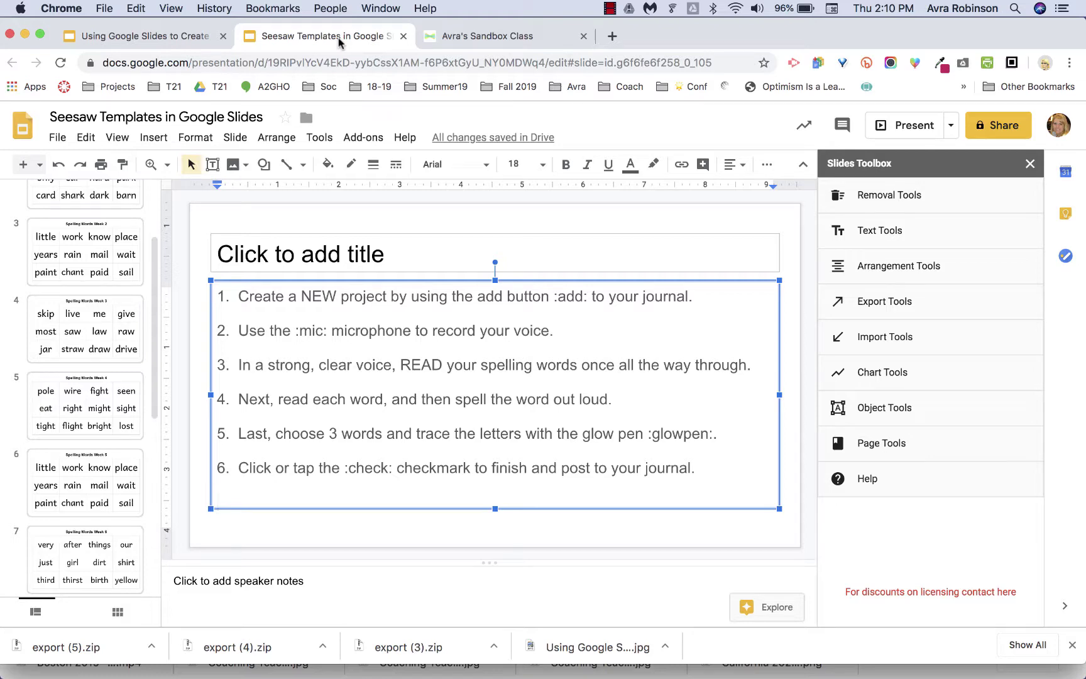
Go to the Spelling Words Week 1 slide and bring up Slides Toolbox's Export Tools.
left_click(79, 271)
scroll(76, 313, "up", 2)
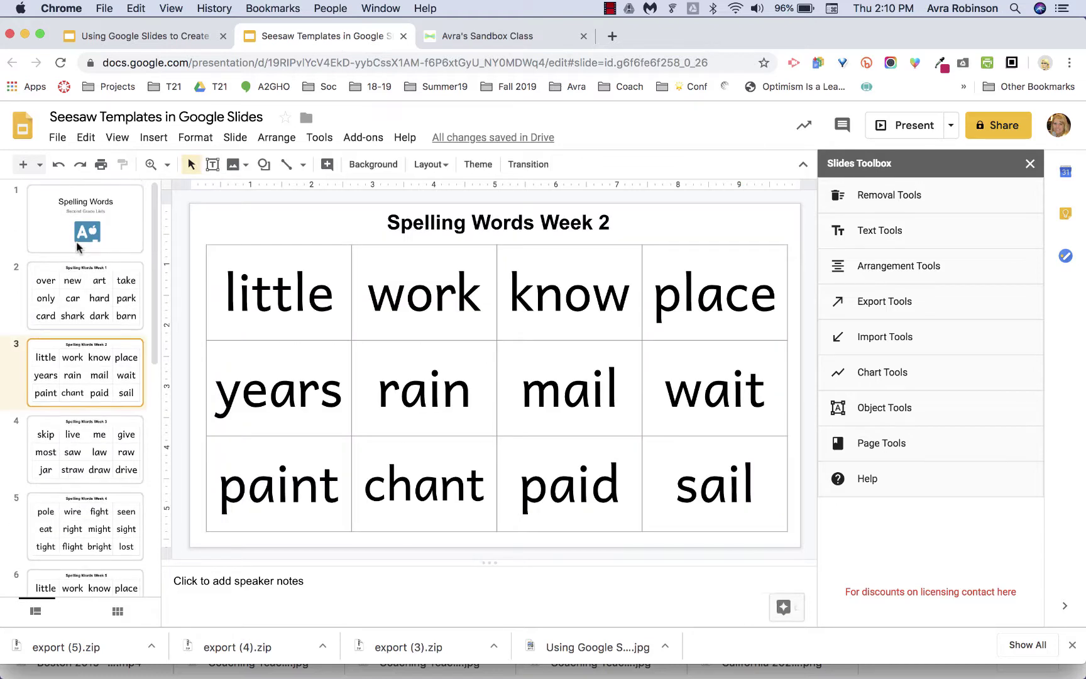
left_click(78, 313)
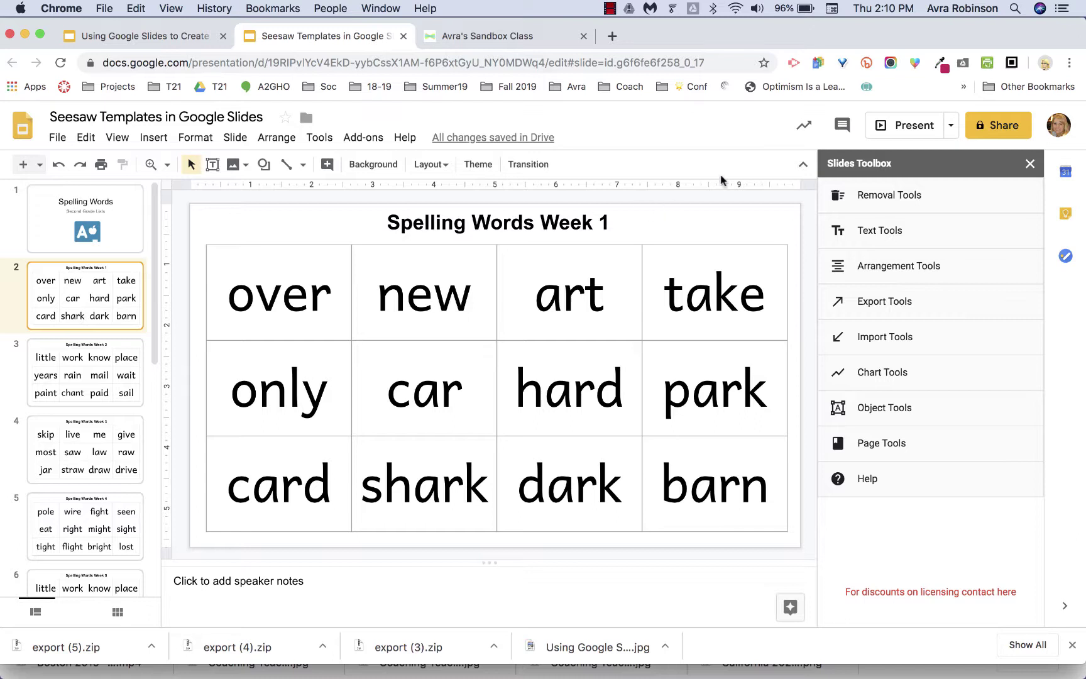
left_click(902, 308)
scroll(892, 377, "down", 3)
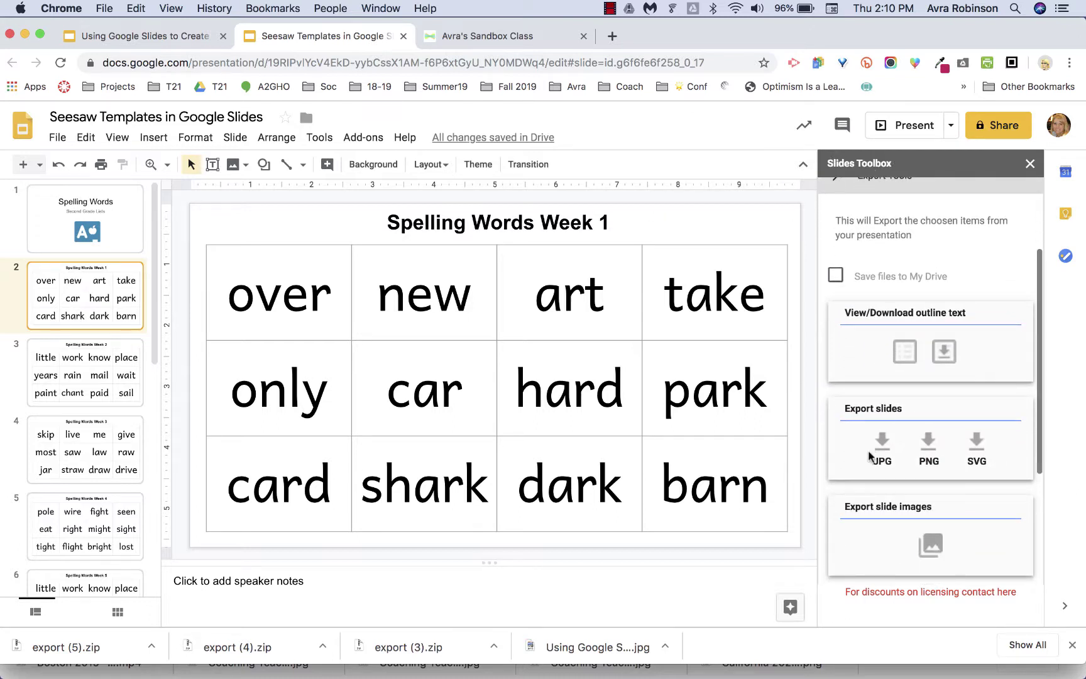
Multi-select the Week 2–4 spelling slides for export, then clear the selection.
left_click(98, 374, "shift")
left_click(96, 457, "shift")
left_click(97, 544, "shift")
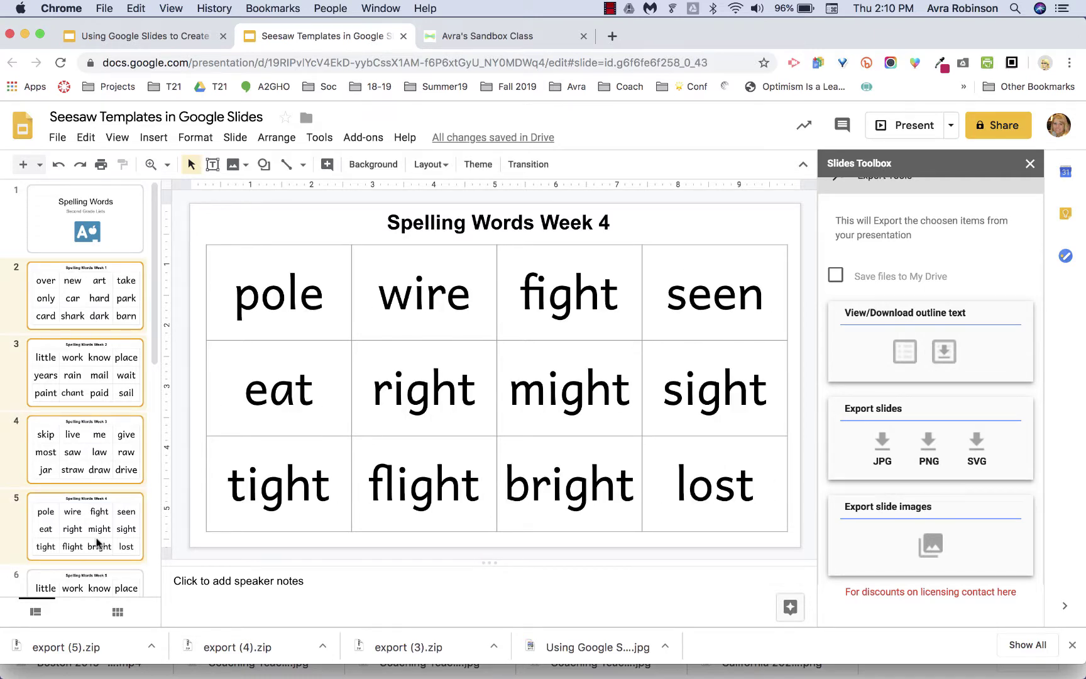
left_click(81, 291)
left_click(85, 356, "shift")
left_click(92, 453, "shift")
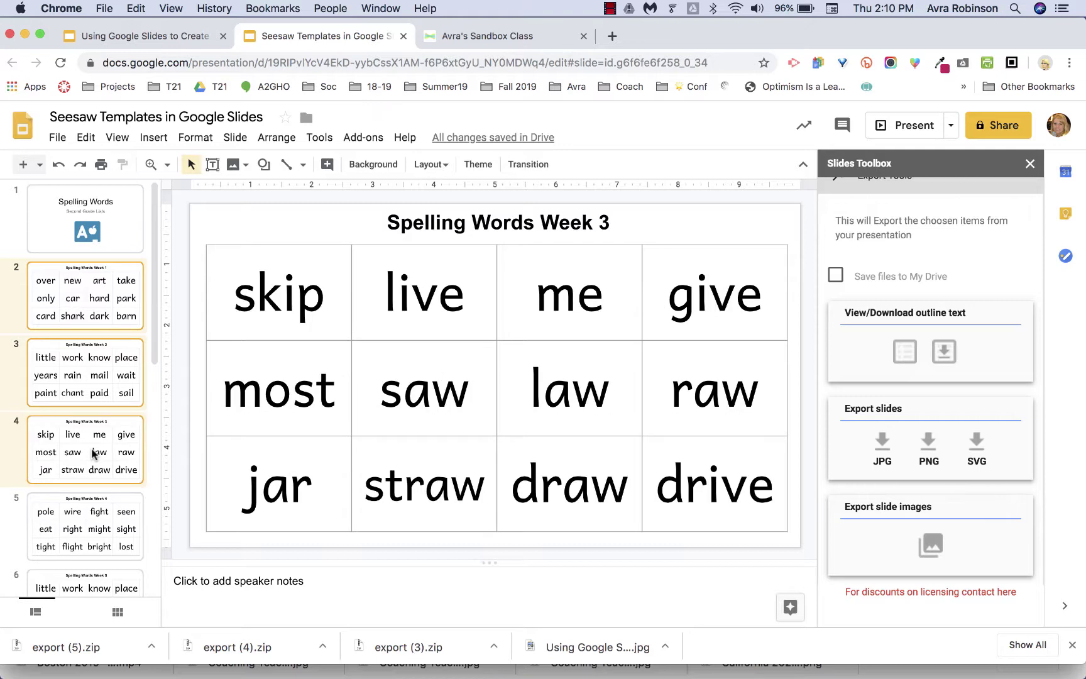
left_click(309, 218)
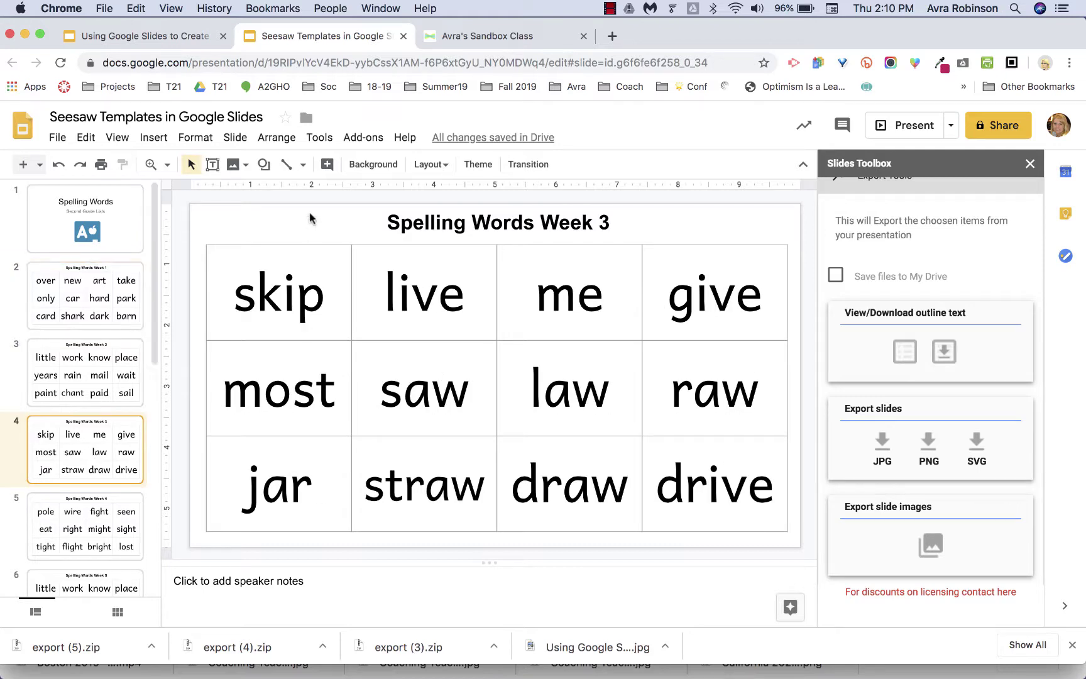
Go back to the tutorial deck's title slide, 'Using Google Slides to Create Seesaw Activity Templates'.
left_click(160, 37)
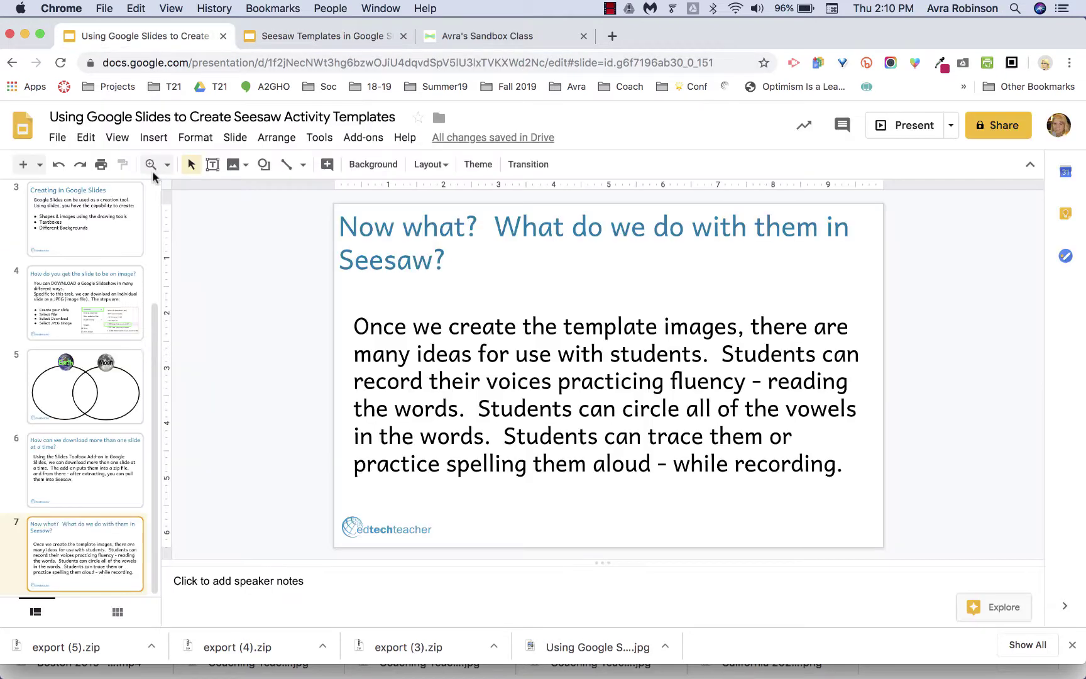
scroll(82, 228, "up", 3)
left_click(82, 228)
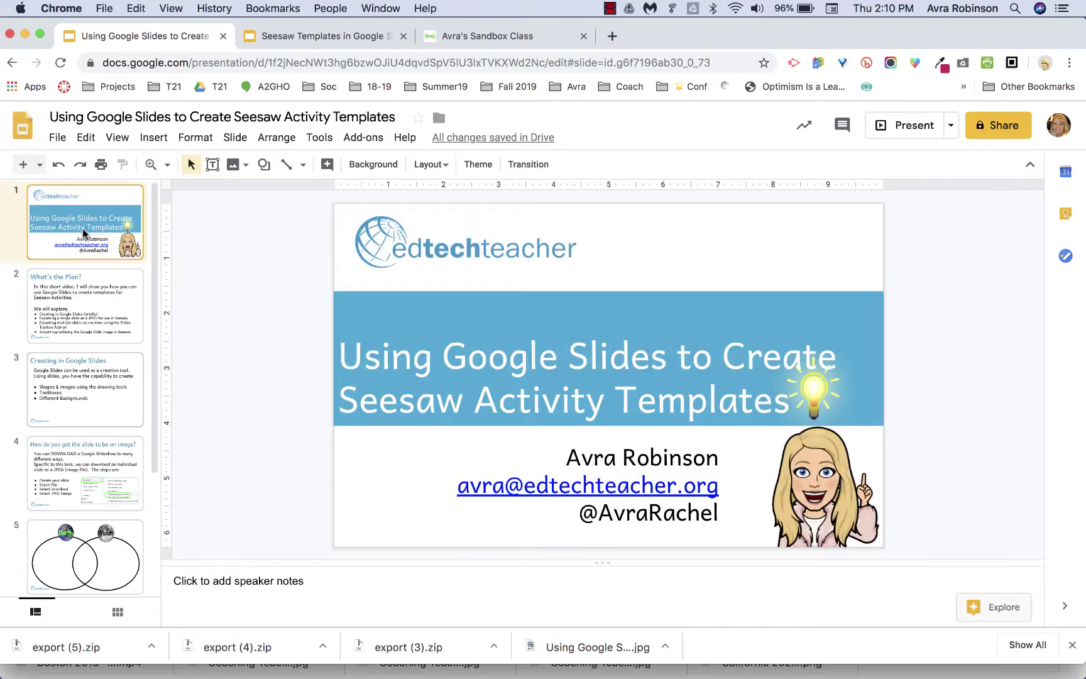